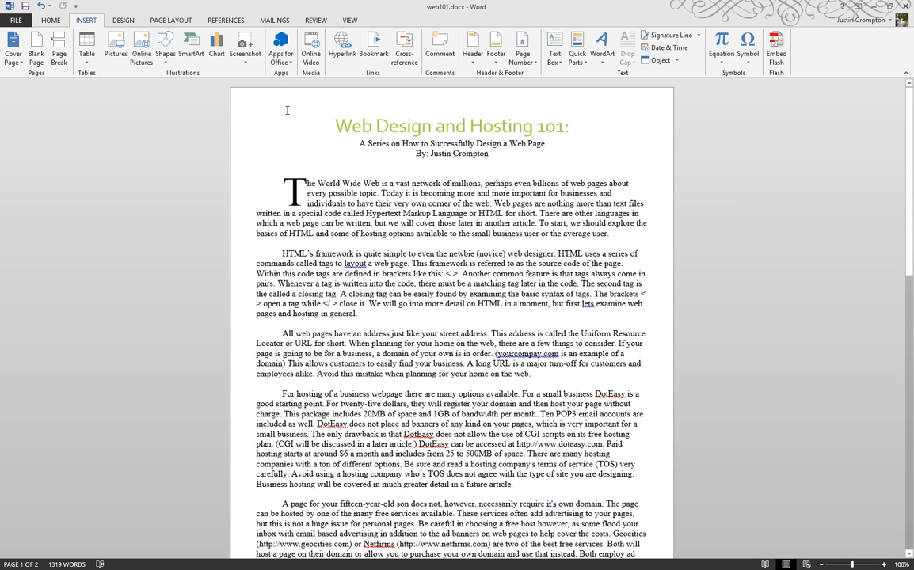
- Insert body.jpg from the Images folder at the end of the web101 article
scroll(293, 352, down, 5)
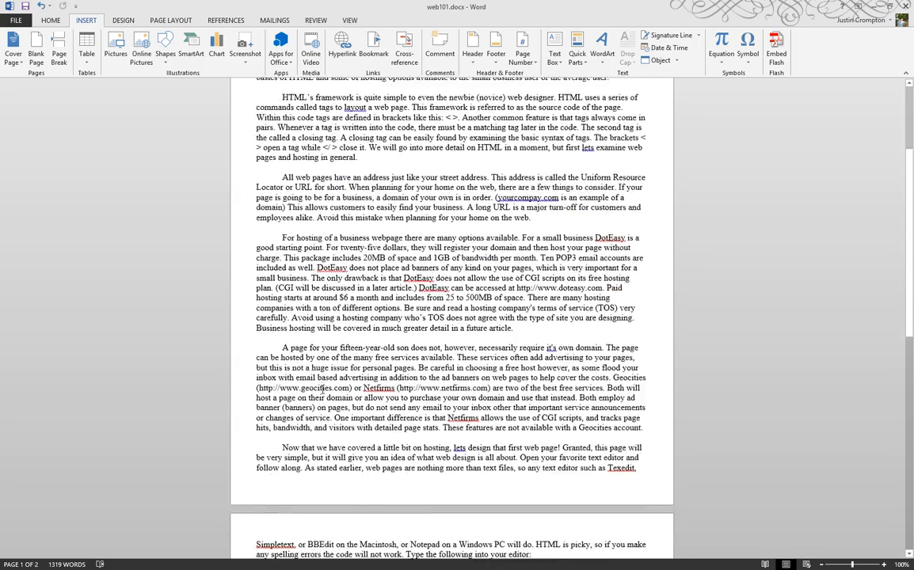
scroll(323, 388, down, 15)
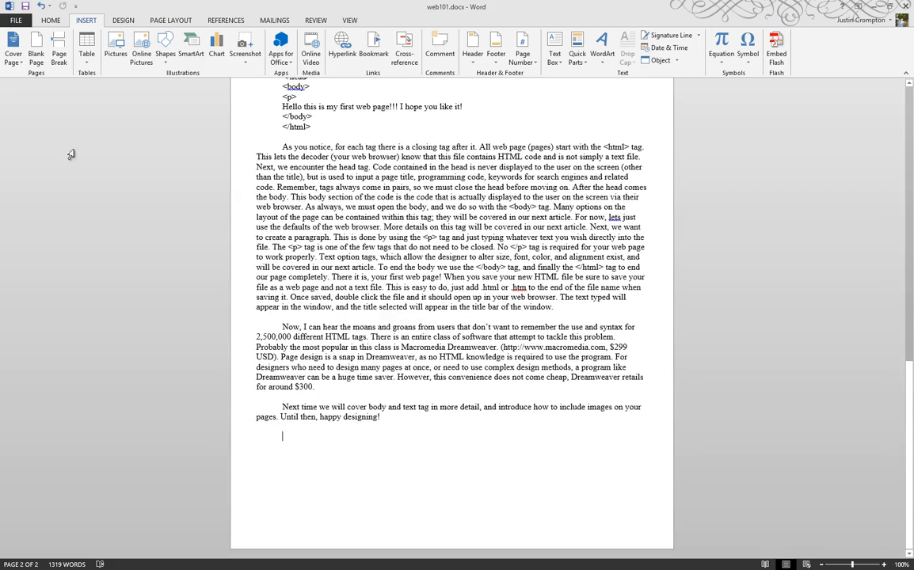
click(112, 49)
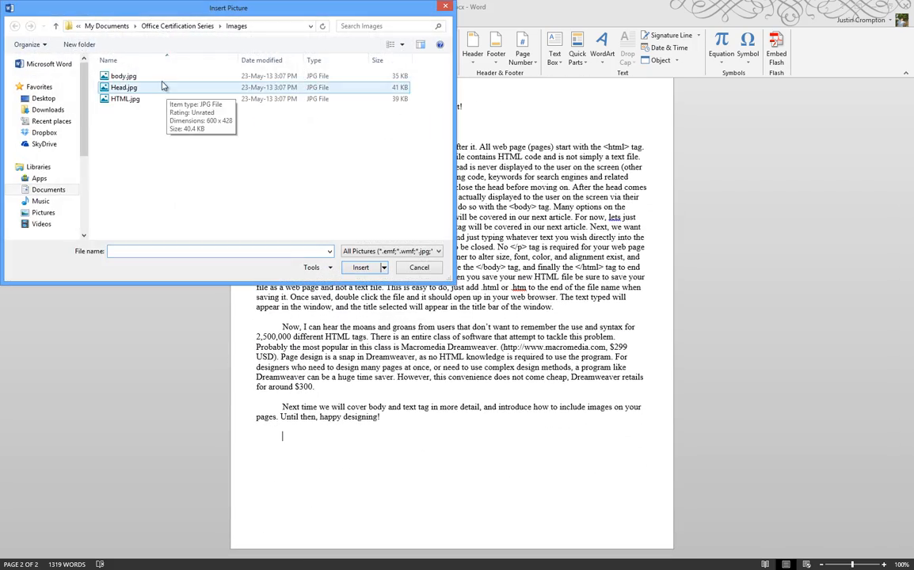
double_click(139, 76)
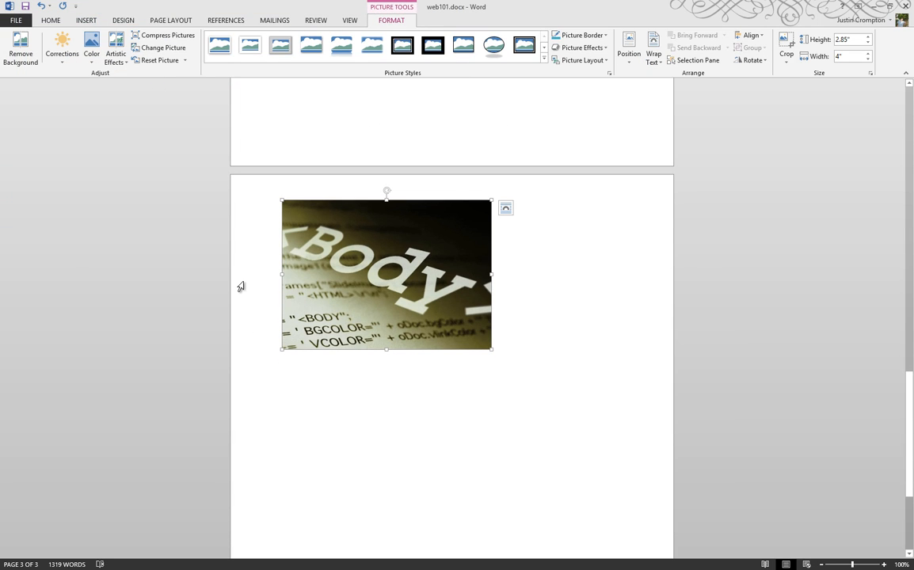
scroll(176, 230, up, 2)
scroll(176, 230, up, 3)
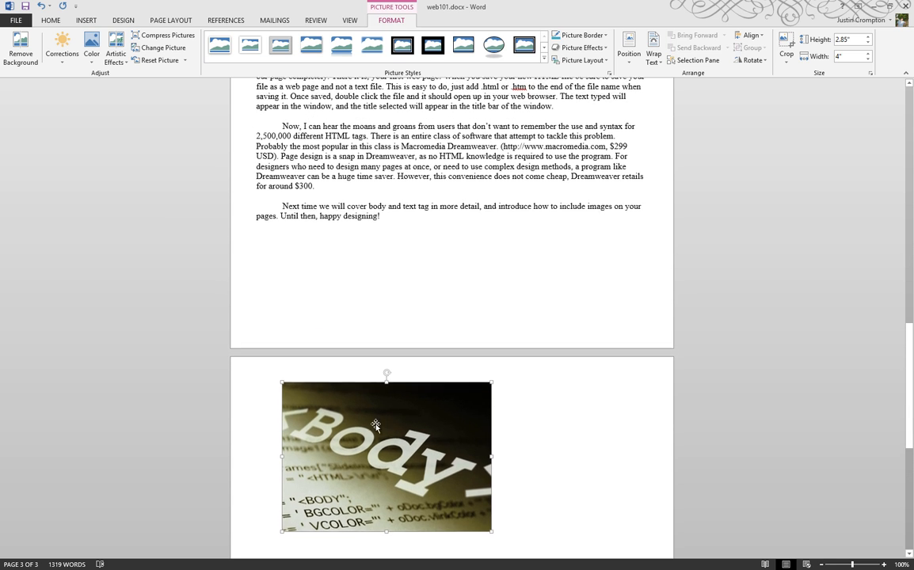
scroll(326, 339, down, 2)
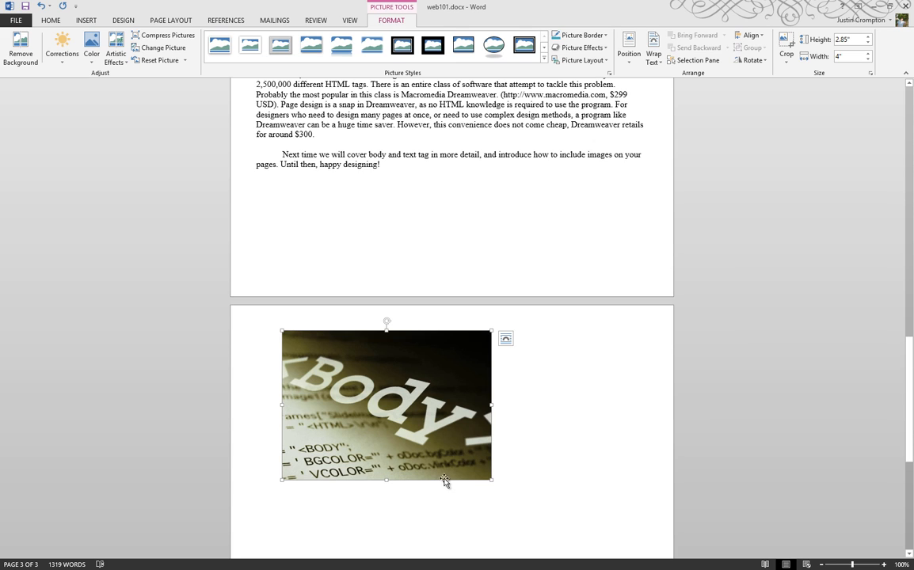
- Shrink the Body photo proportionally to about 1.97" by 2.76" and nudge its rotation handle
drag(491, 480, 406, 435)
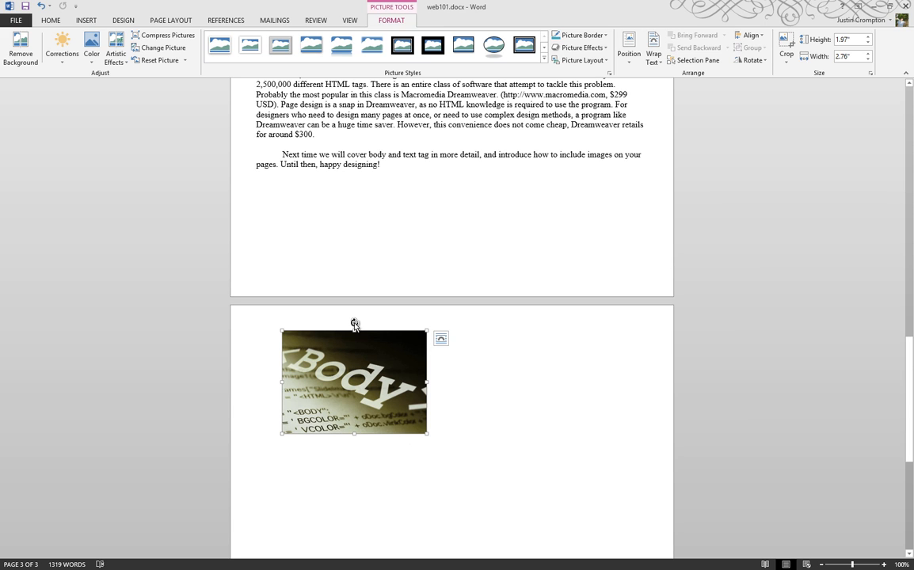
mouse_move(354, 324)
mouse_down()
mouse_move(379, 327)
mouse_move(414, 368)
mouse_move(397, 423)
mouse_move(332, 467)
mouse_move(266, 414)
mouse_move(316, 293)
mouse_move(467, 389)
mouse_move(343, 310)
mouse_move(269, 333)
mouse_move(483, 351)
mouse_move(300, 305)
mouse_move(355, 312)
mouse_up()
click(759, 61)
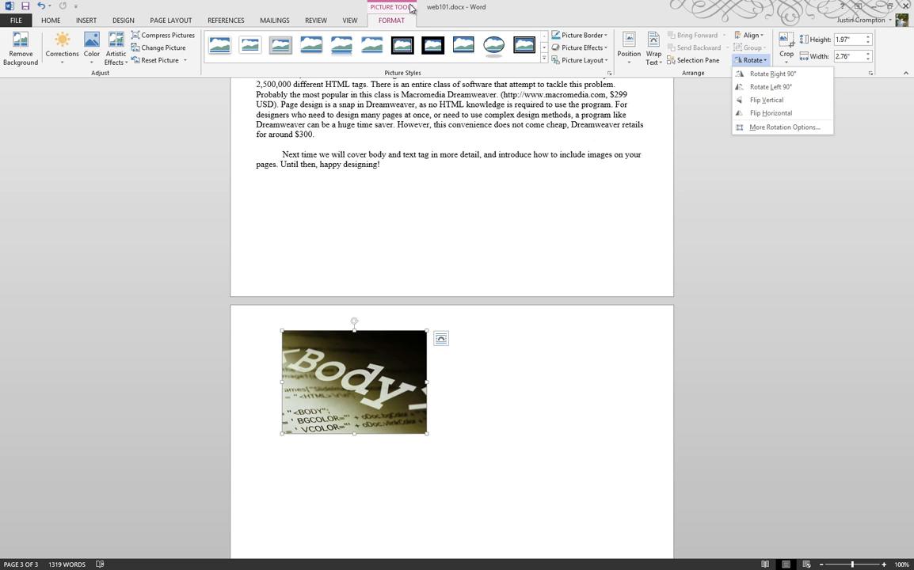
- Reselect the Body photo and open More Rotation Options on the Layout dialog's Size tab
click(370, 146)
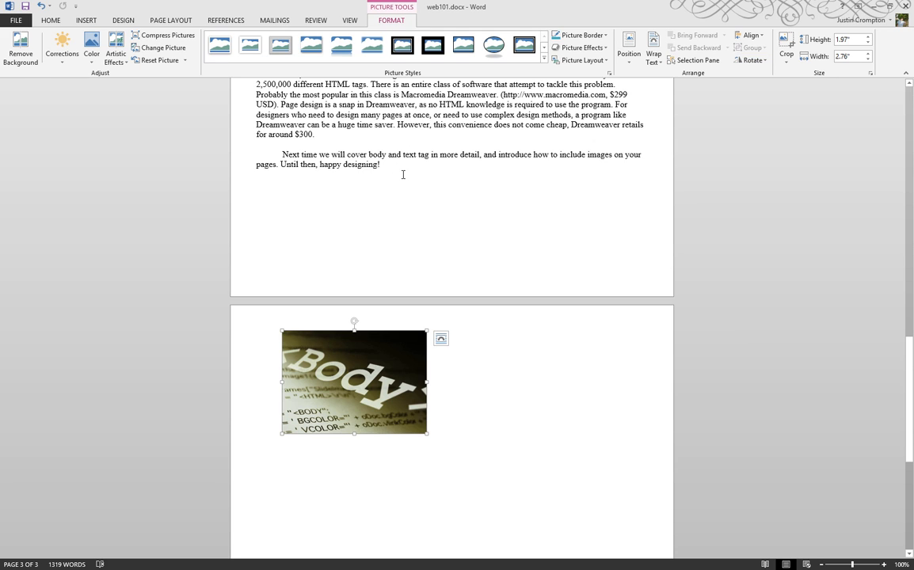
click(403, 174)
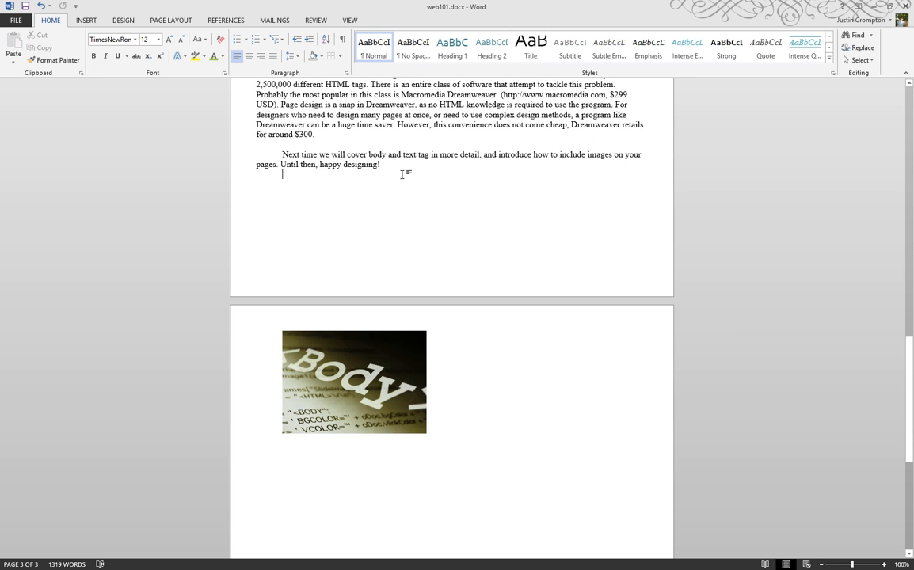
click(371, 341)
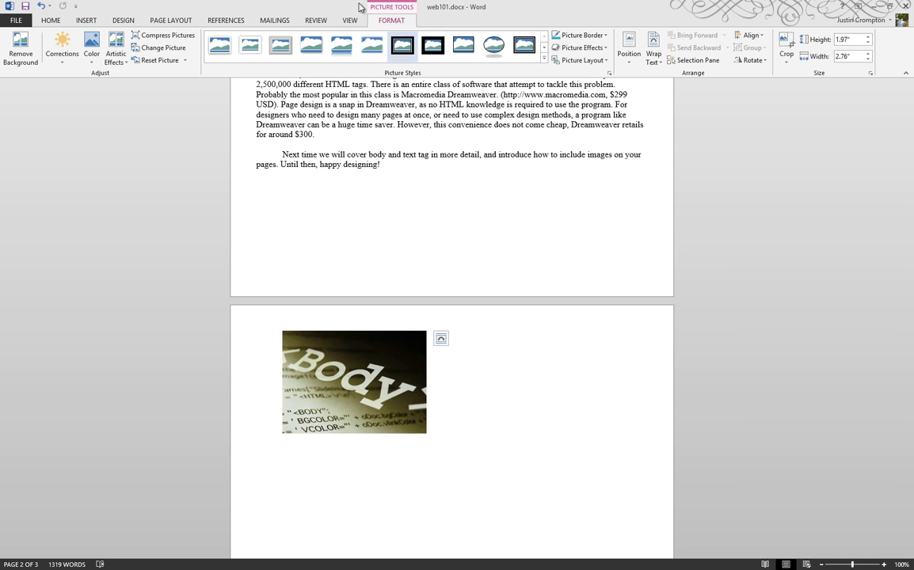
click(763, 63)
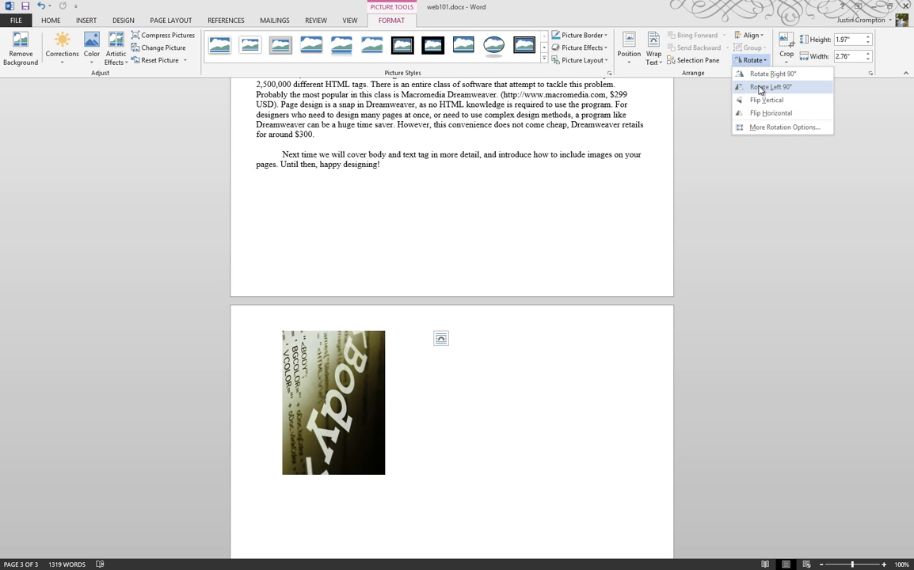
click(780, 127)
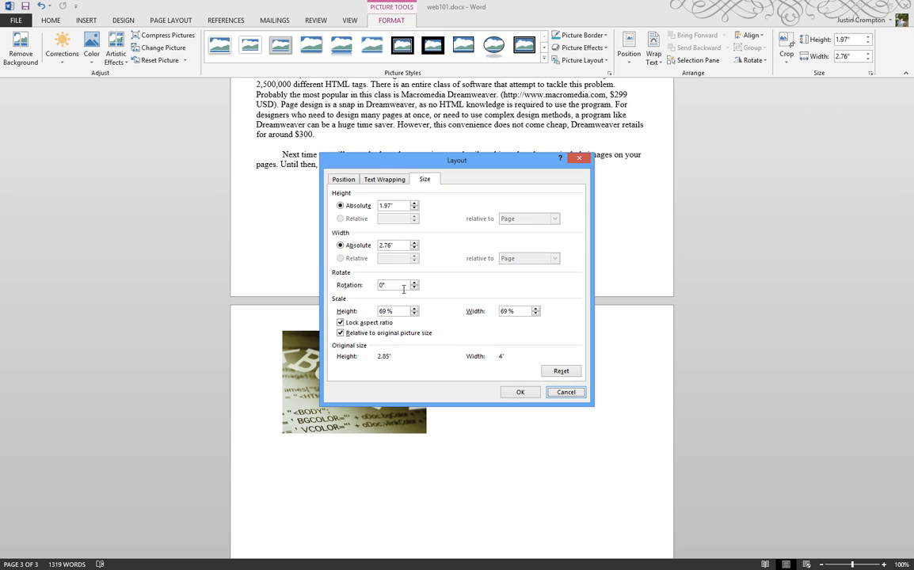
- Rotate the Body photo to 34° in the Layout dialog
double_click(383, 285)
text(34)
key(Return)
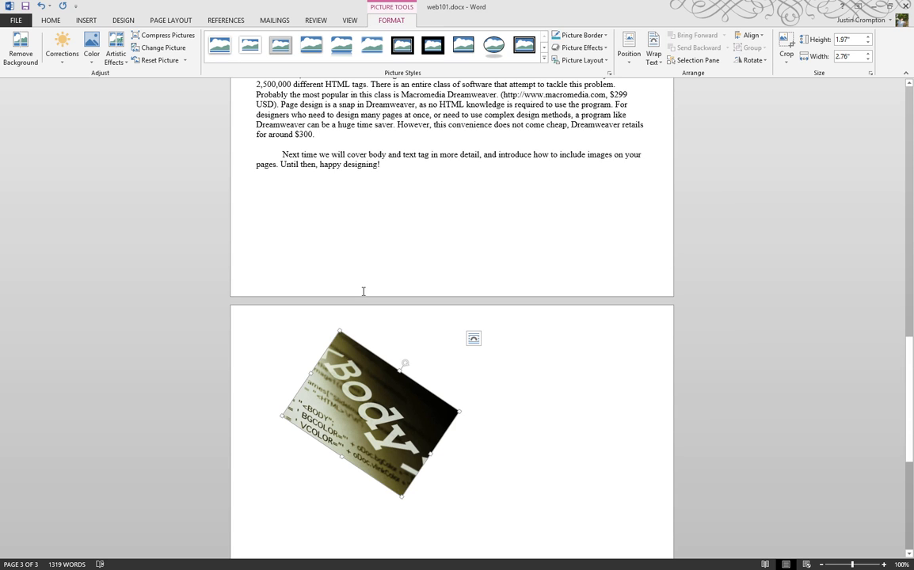
- Set the Body photo's rotation back to 0° and deselect it
click(752, 60)
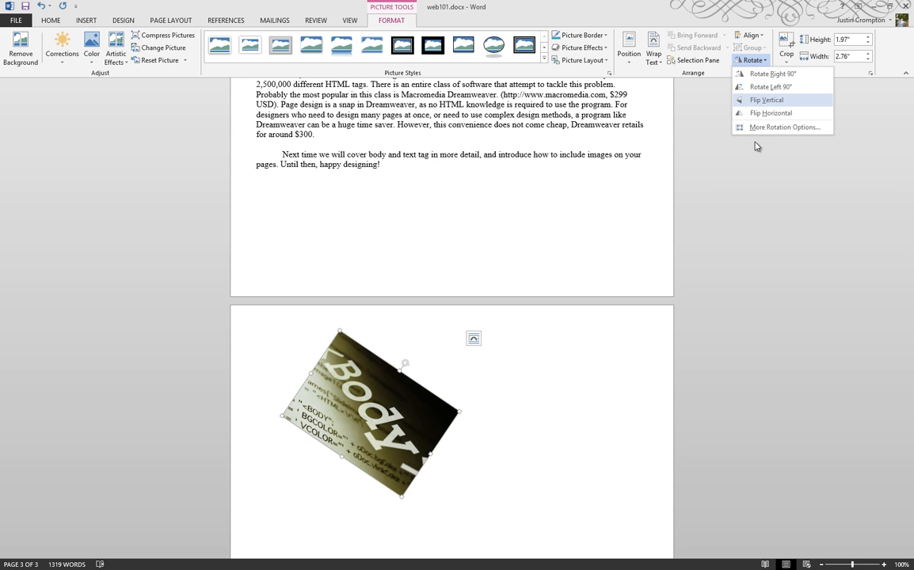
click(759, 127)
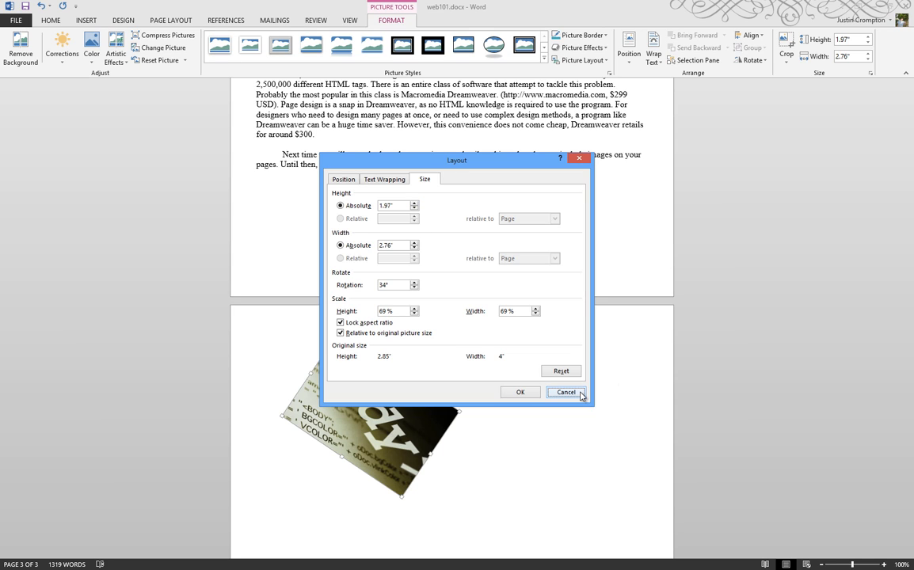
double_click(385, 285)
text(0)
key(Return)
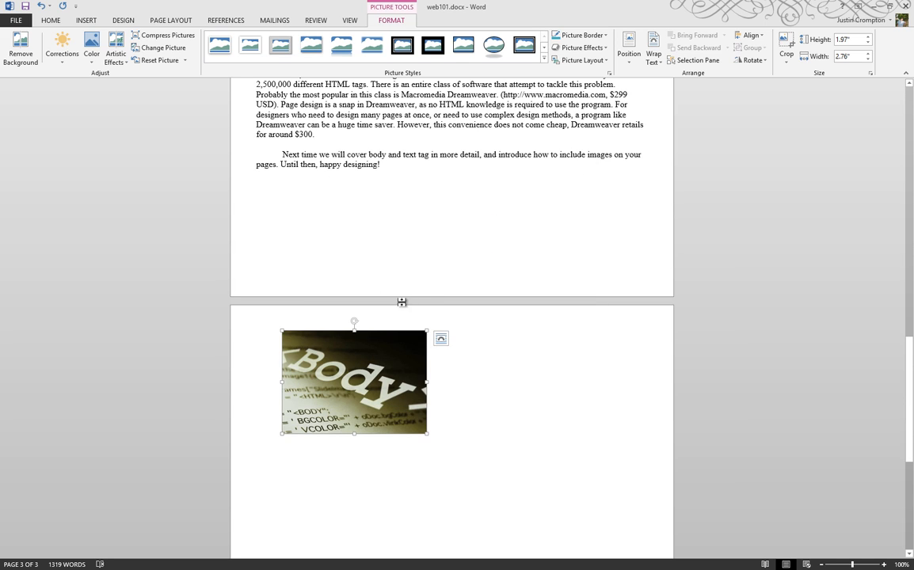
click(391, 237)
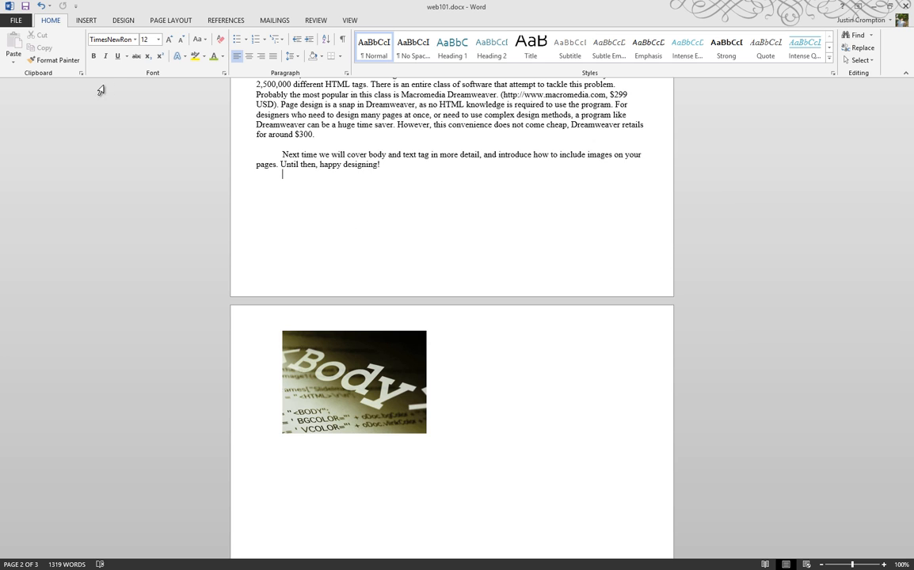
- Insert HTML.jpg below the Body photo, replacing an accidentally inserted Head.jpg
click(285, 417)
click(428, 425)
click(83, 20)
click(116, 46)
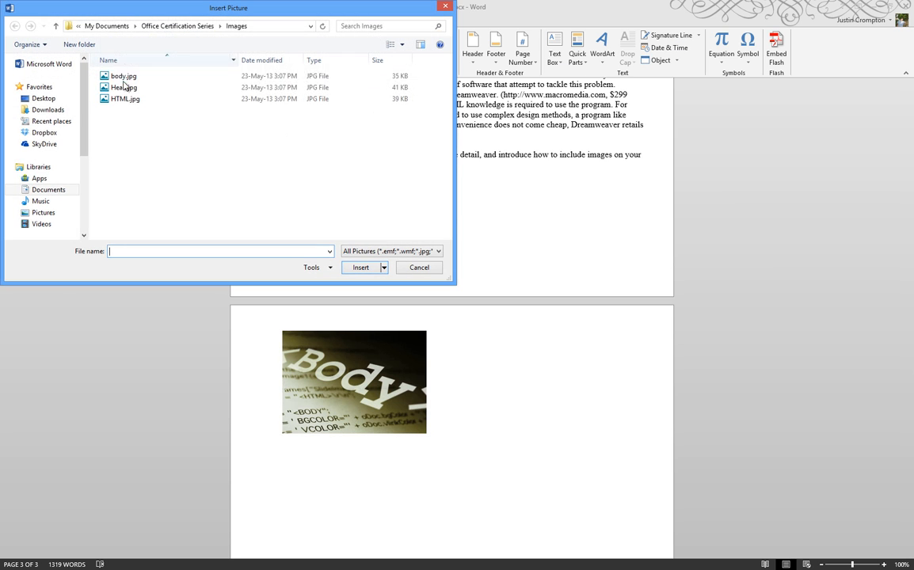
double_click(125, 88)
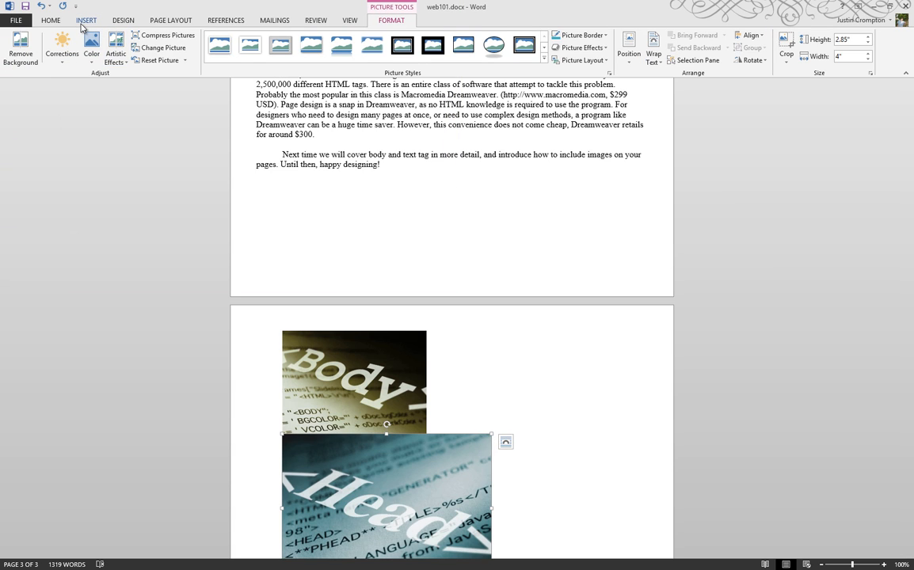
click(84, 21)
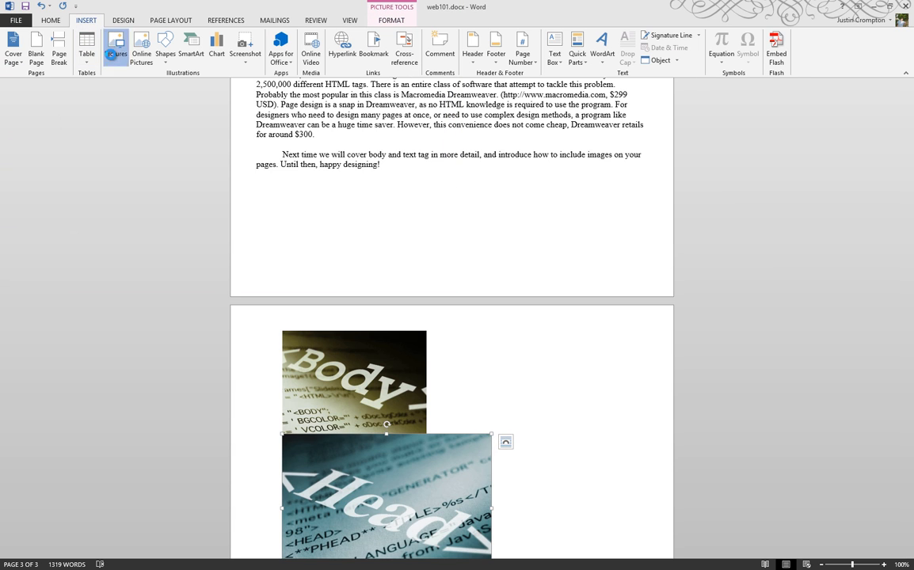
click(104, 45)
double_click(127, 100)
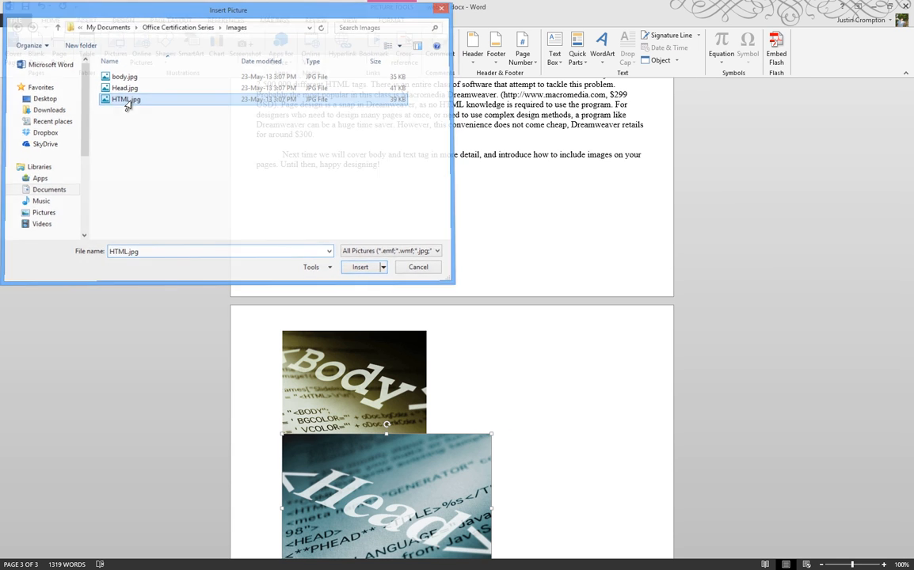
- Insert Head.jpg below the HTML photo on page three
scroll(363, 364, down, 3)
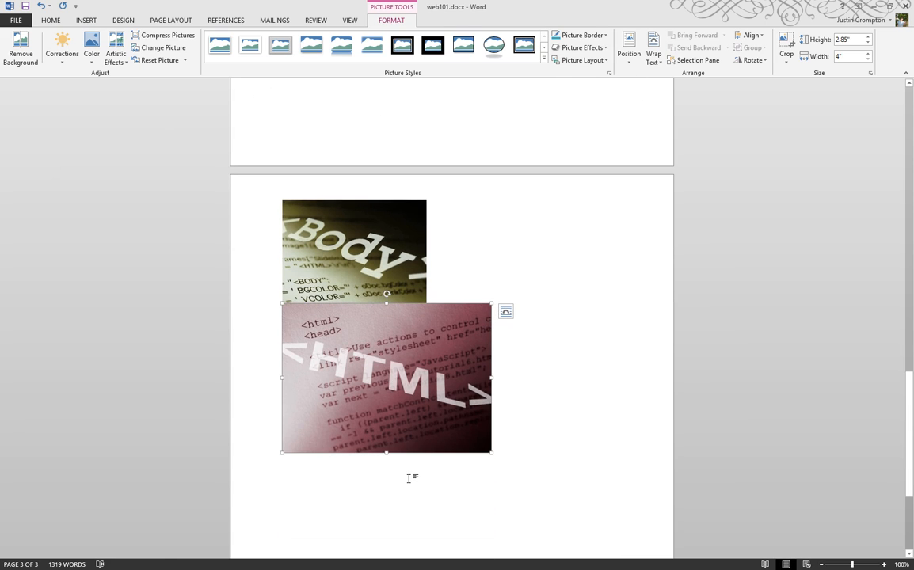
click(530, 445)
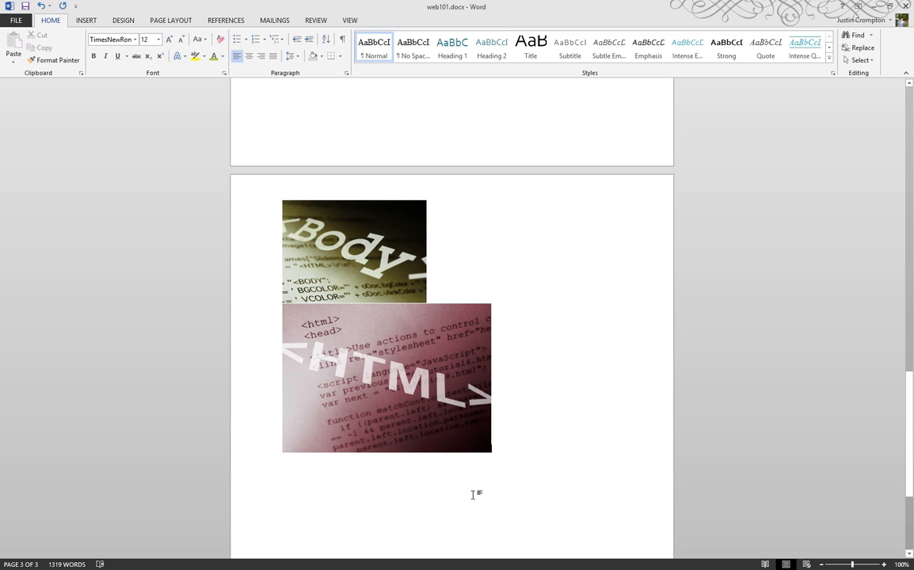
click(331, 500)
click(550, 449)
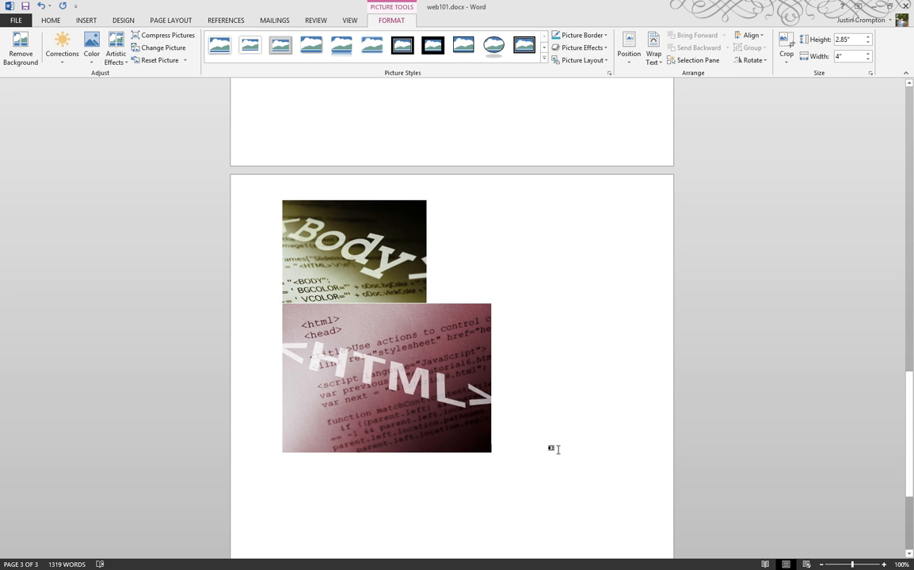
click(87, 20)
click(116, 63)
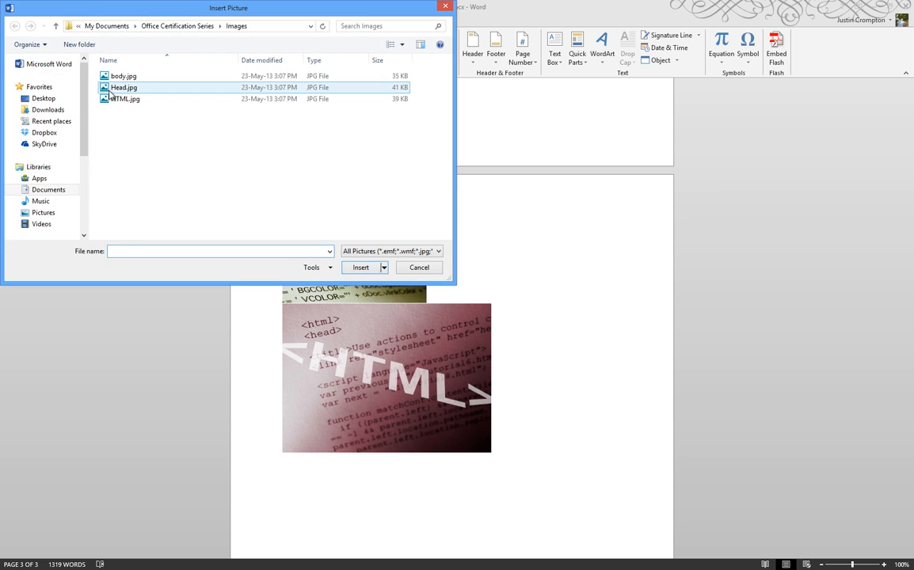
double_click(115, 86)
click(588, 336)
- Select the Body photo and show the Picture Tools Format tab with its Size group
scroll(591, 348, up, 3)
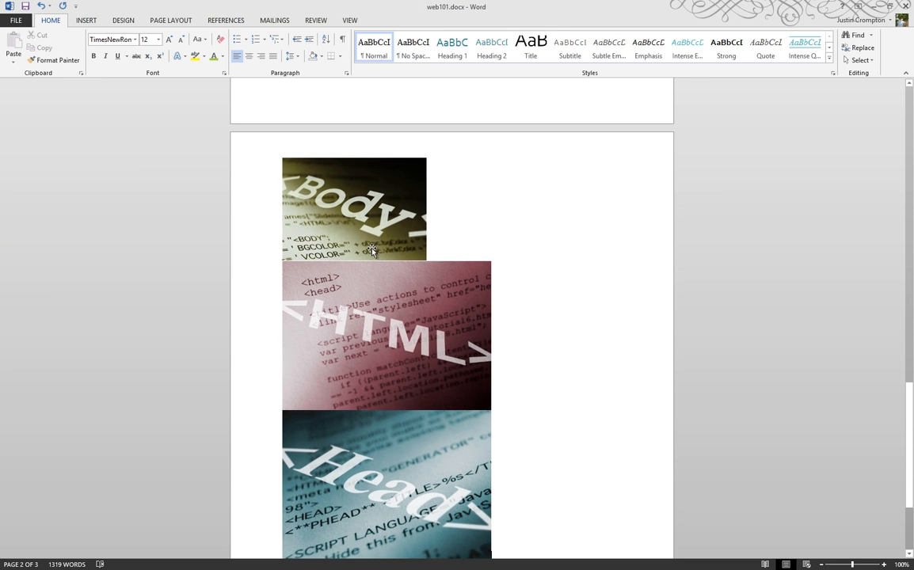
click(366, 194)
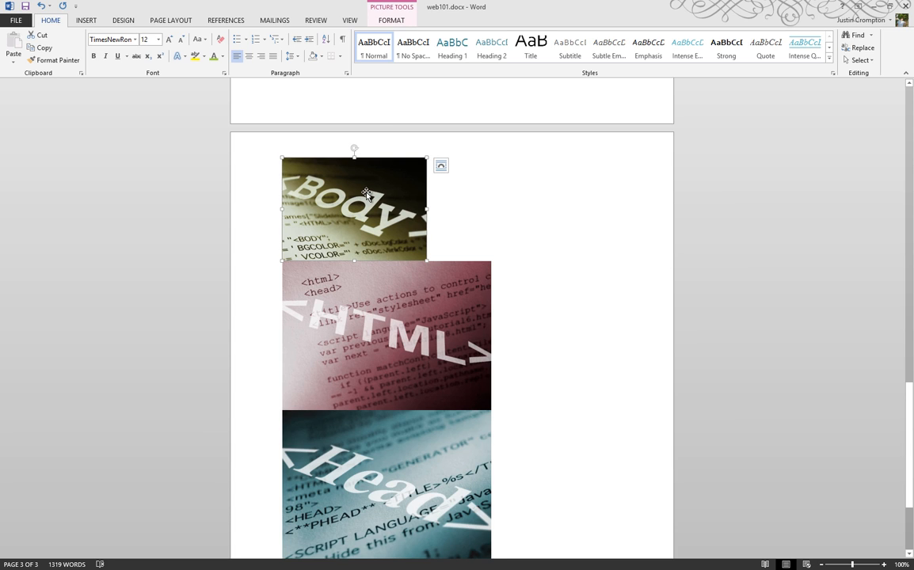
click(403, 25)
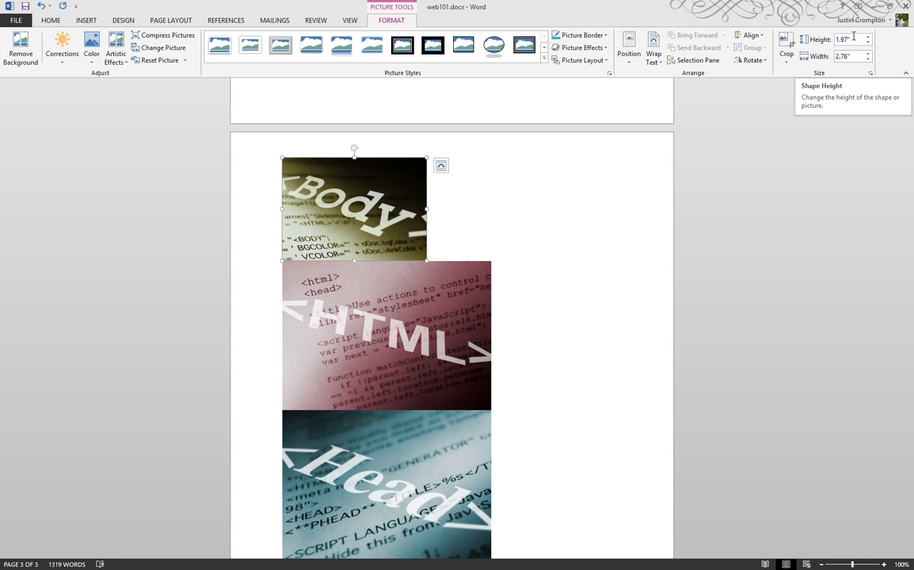
- Resize the HTML photo to 1.97" high by 2.76" wide
click(437, 335)
click(855, 40)
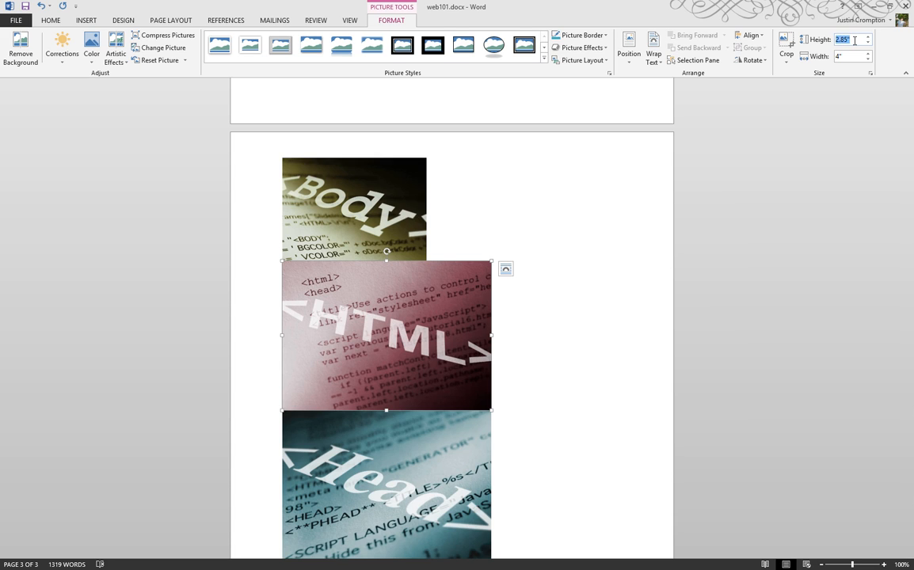
text(1.97)
key(Tab)
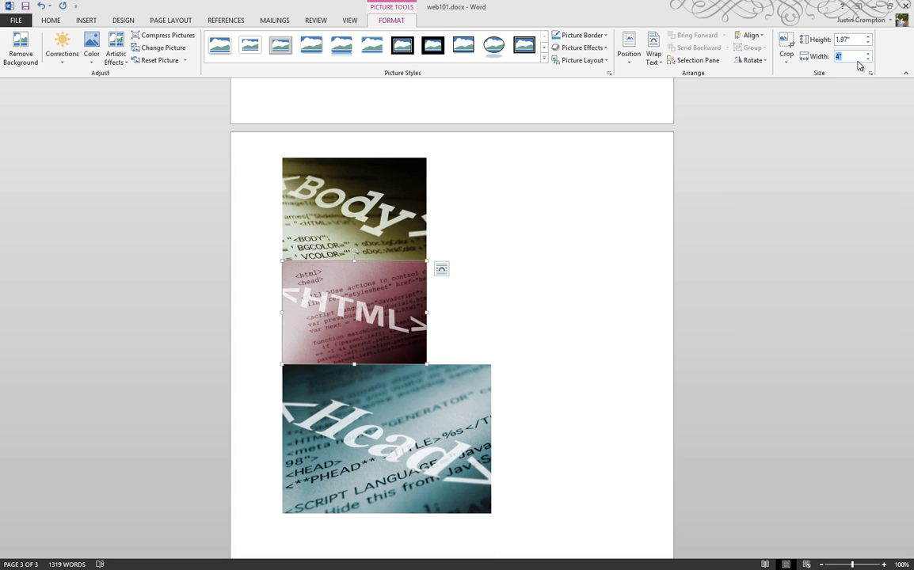
key(Return)
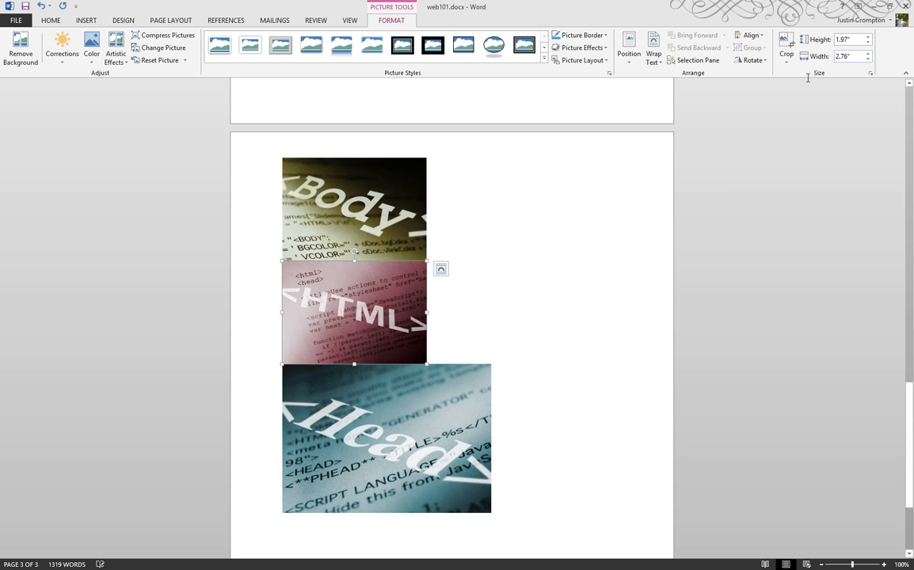
- Try resizing the Head photo, entering height 1 and width 2.76"
click(401, 412)
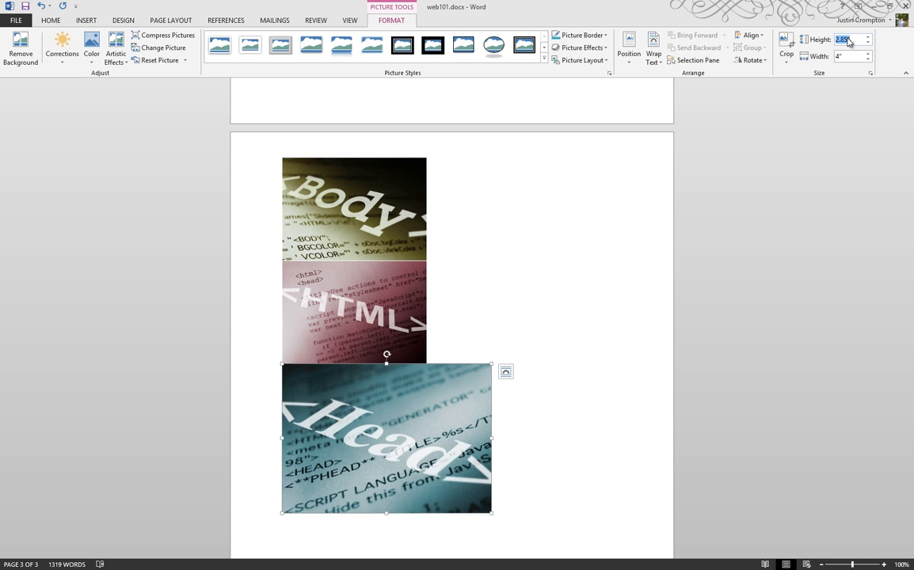
click(837, 40)
text(1.97)
click(857, 56)
text(2)
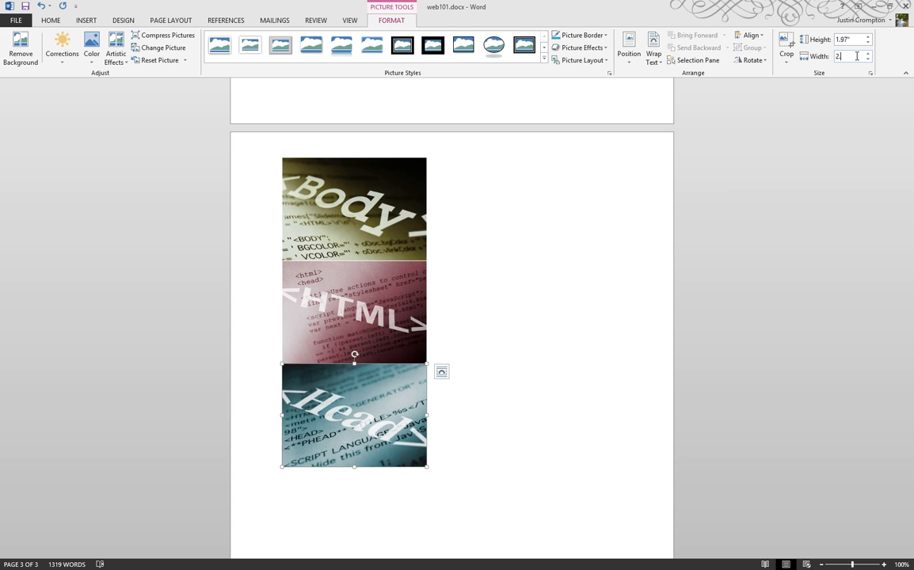
text(.76)
key(Return)
- Compare the photo sizes, set the Head photo's width to 2.76", then undo it
click(387, 269)
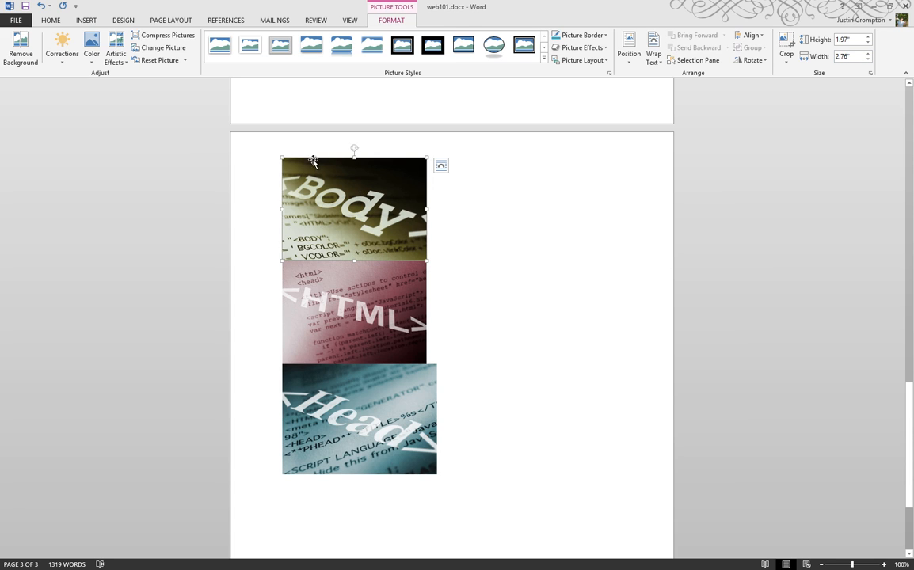
click(380, 309)
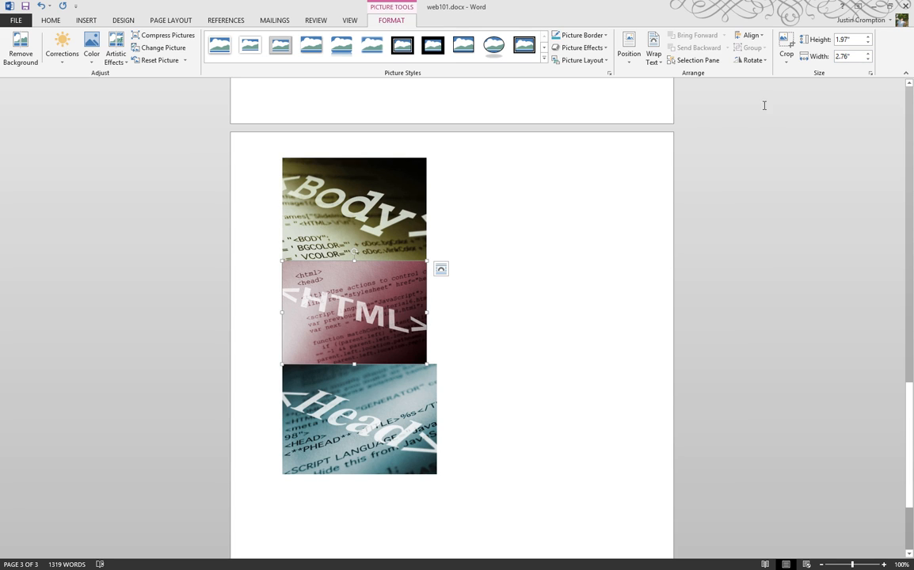
click(379, 421)
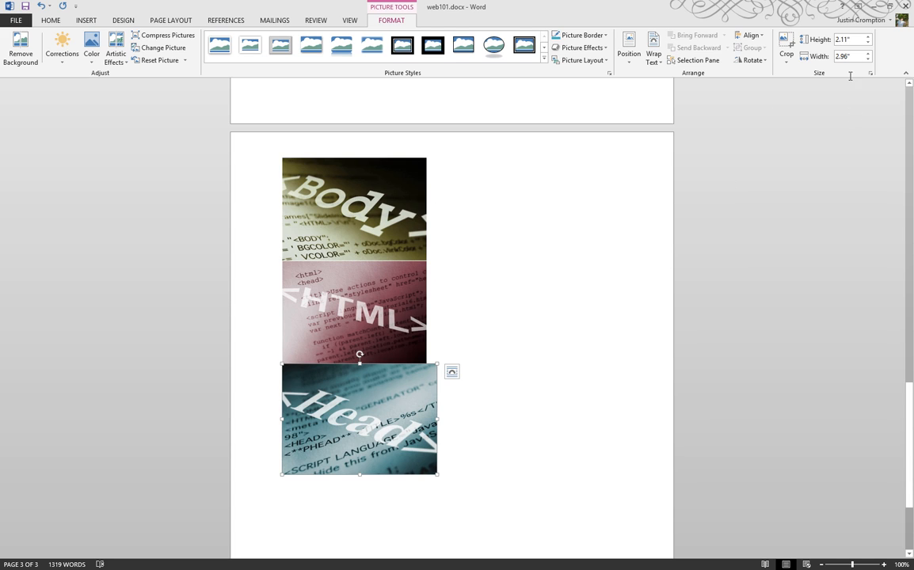
click(852, 59)
text(2)
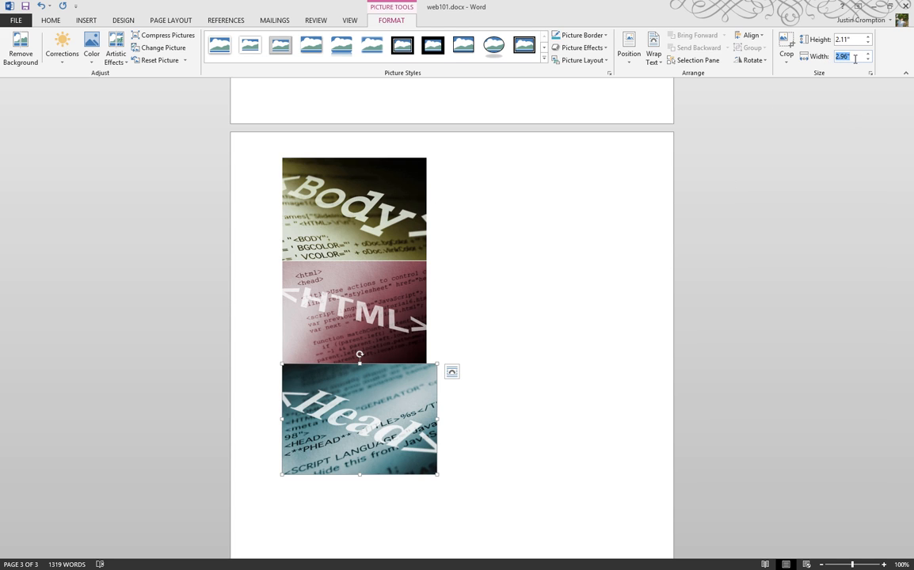
text(.76)
key(Return)
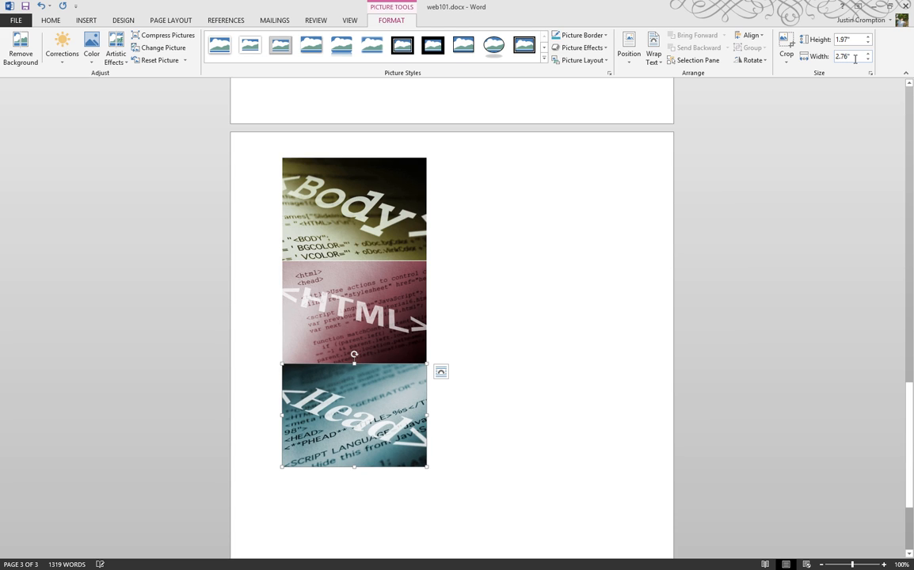
click(44, 7)
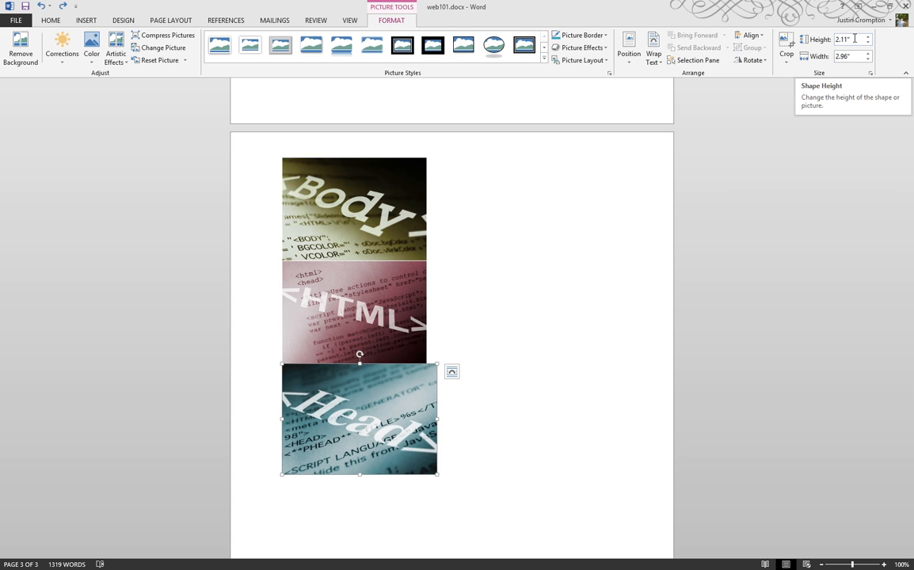
- Redo the Head photo's resize to 1.97" by 2.76", then reselect the Body photo
click(62, 7)
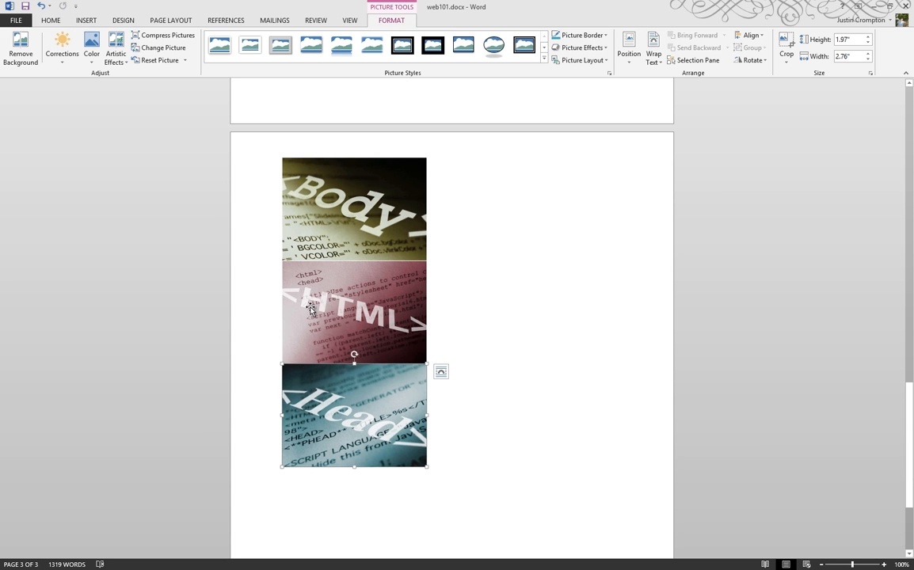
click(565, 352)
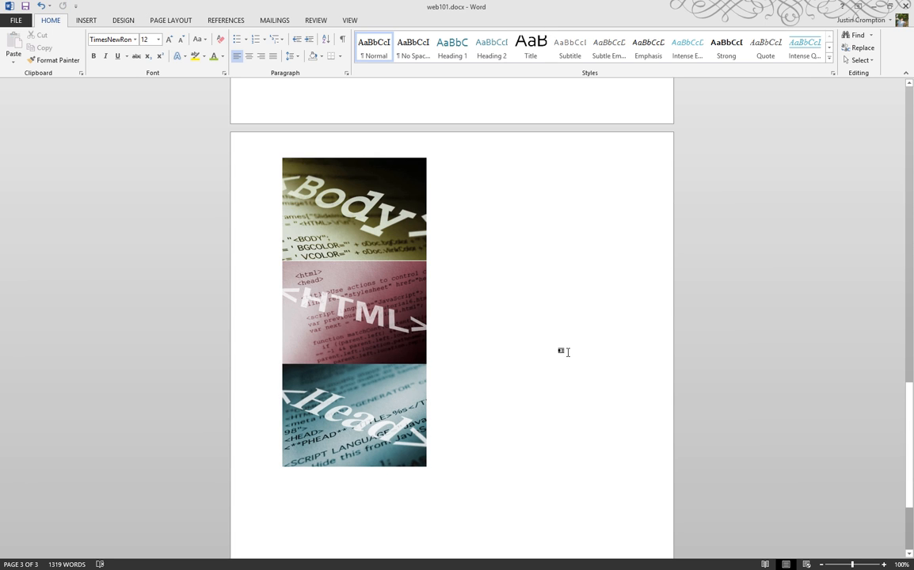
scroll(565, 353, up, 4)
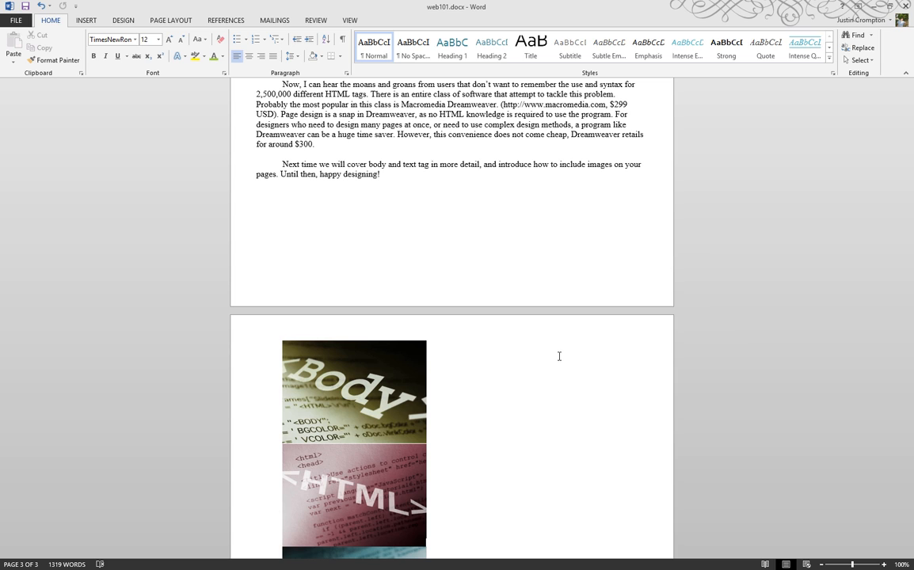
click(366, 347)
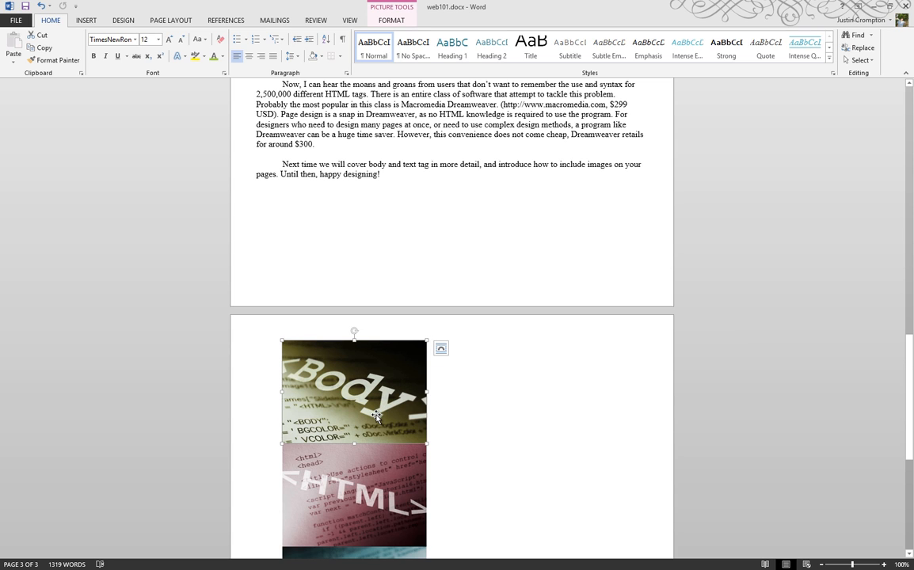
- Drag the Body photo into the page-2 paragraph about remembering HTML tags and open Layout Options
drag(377, 416, 371, 147)
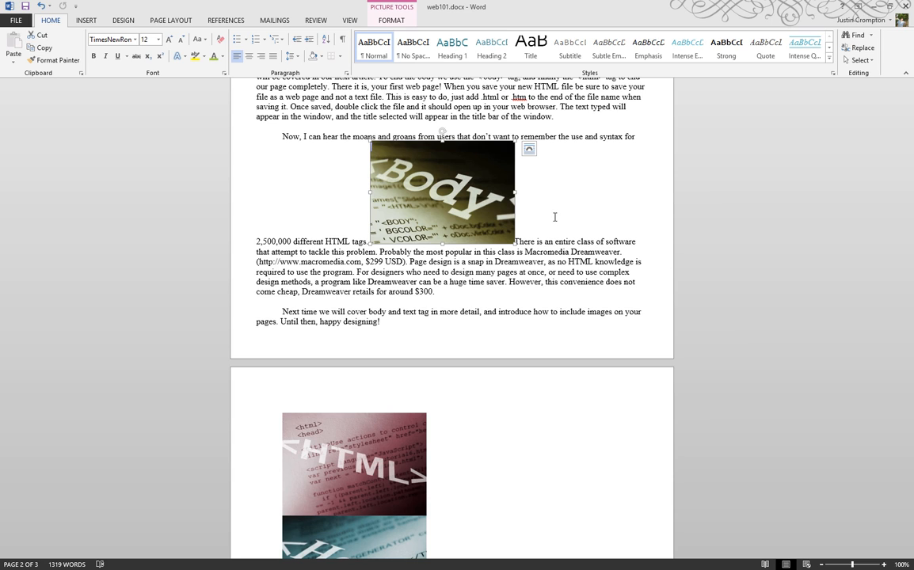
click(529, 151)
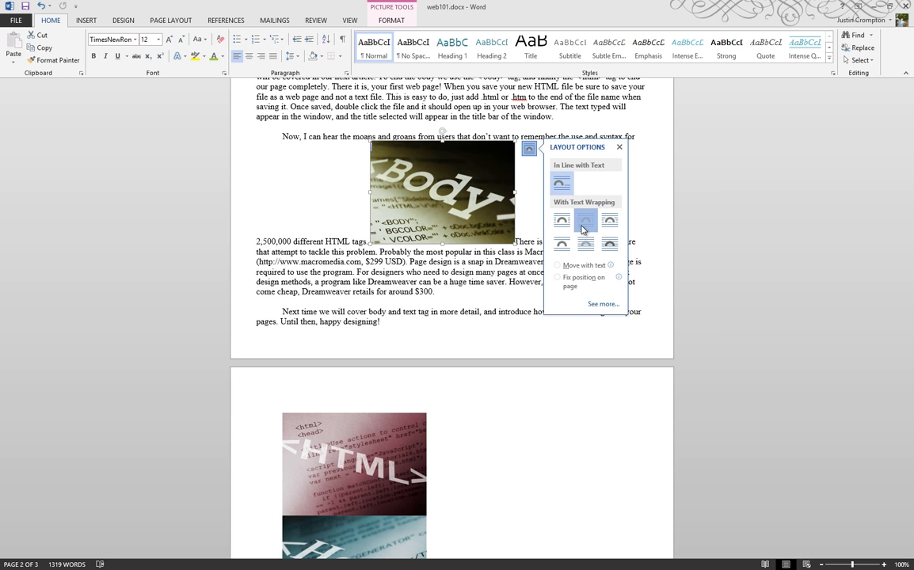
- Try Tight, Square, Top and Bottom, In Front of Text and Through wrapping on the Body photo
click(584, 225)
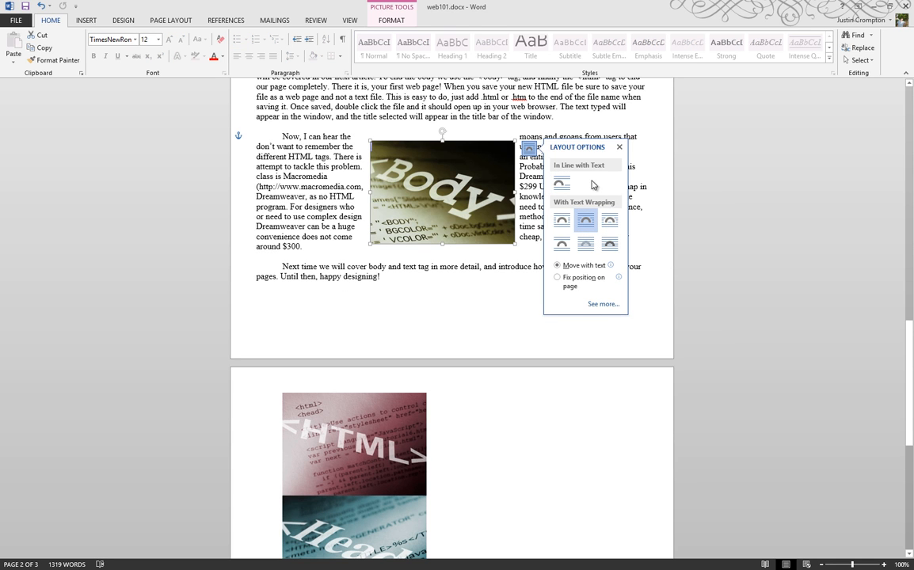
key(Escape)
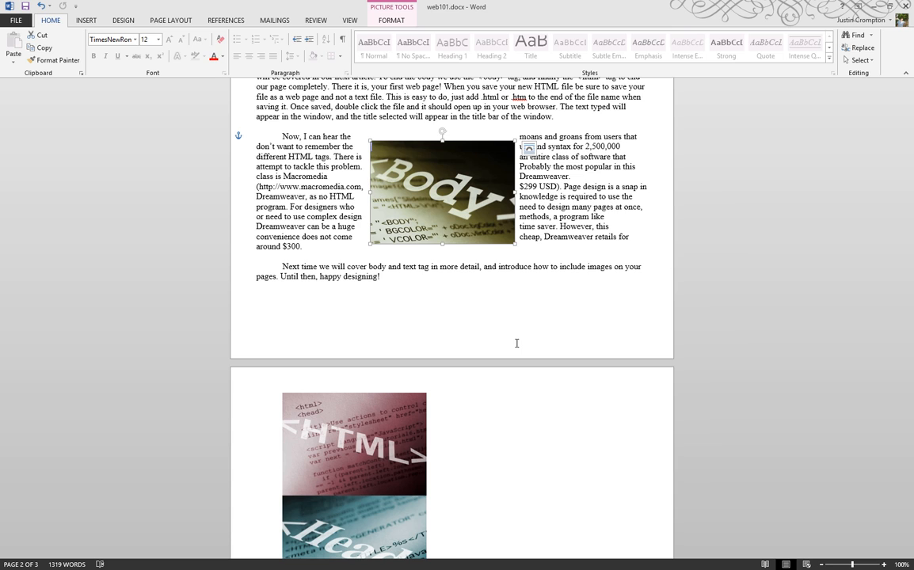
click(529, 148)
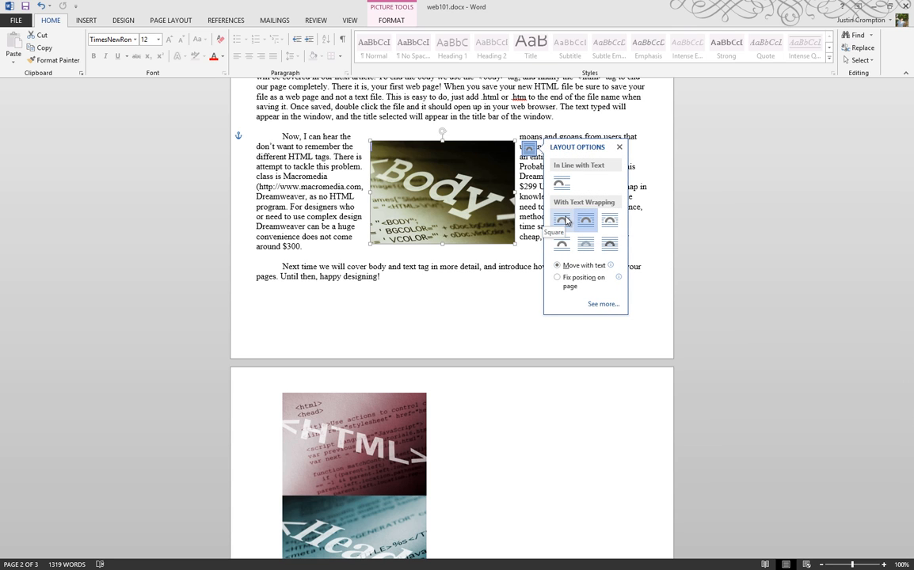
click(567, 221)
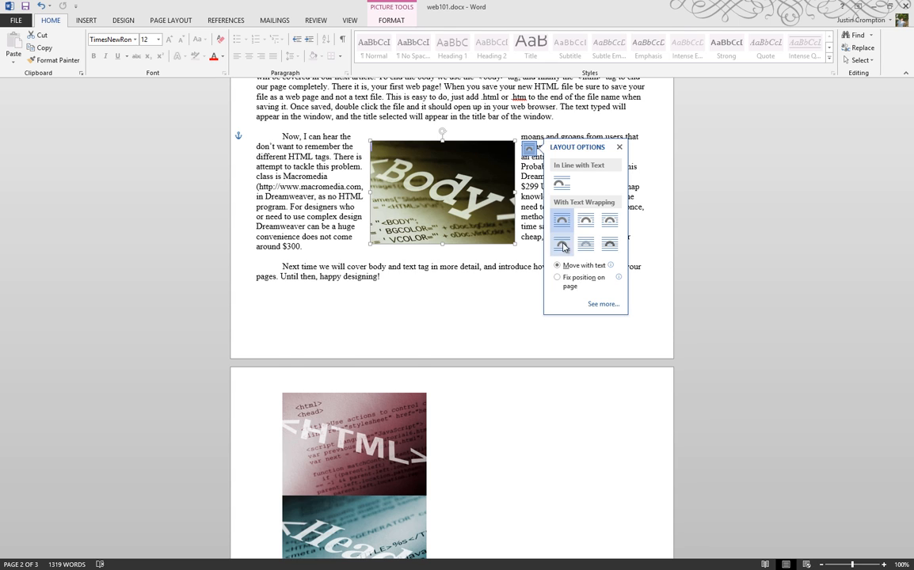
click(562, 245)
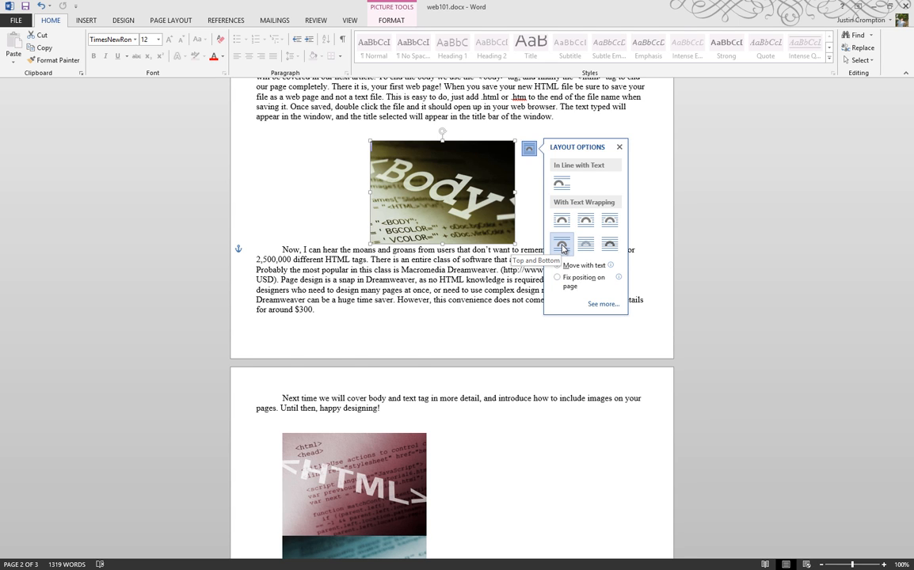
click(609, 246)
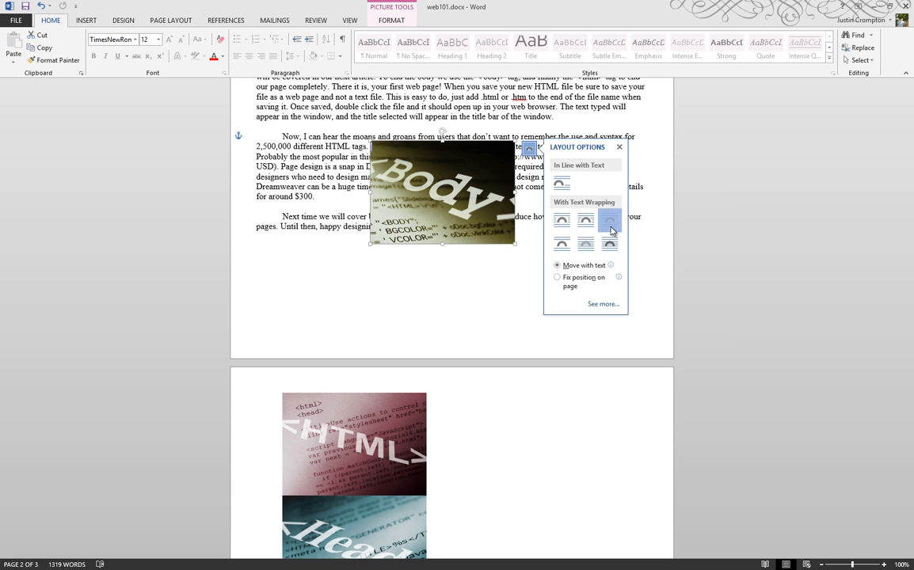
click(611, 228)
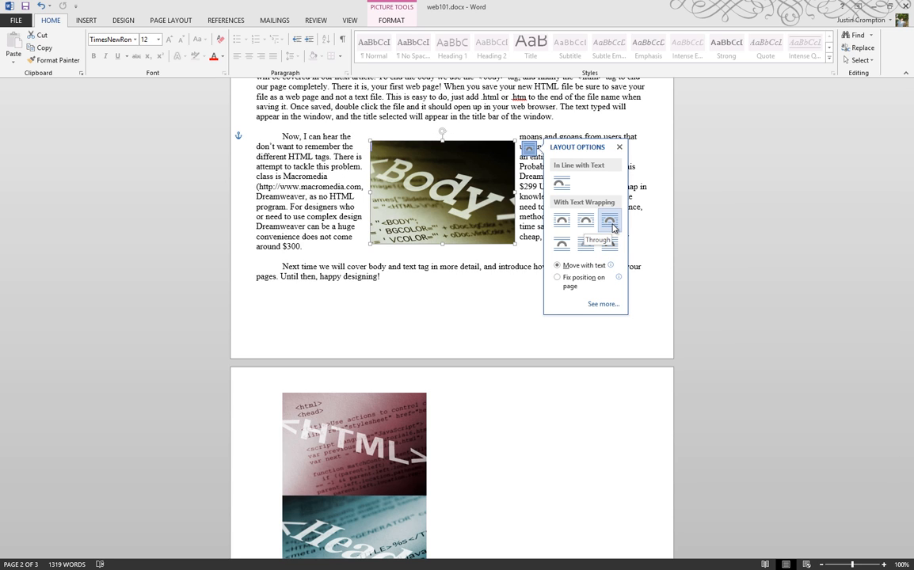
click(562, 222)
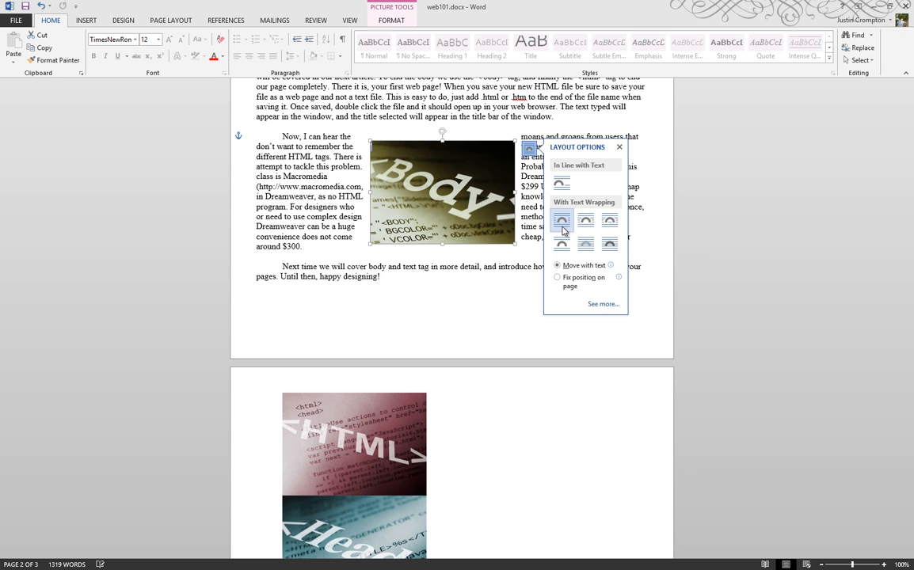
- Settle on Tight wrapping with Fix position on page, then open See more layout settings
click(609, 222)
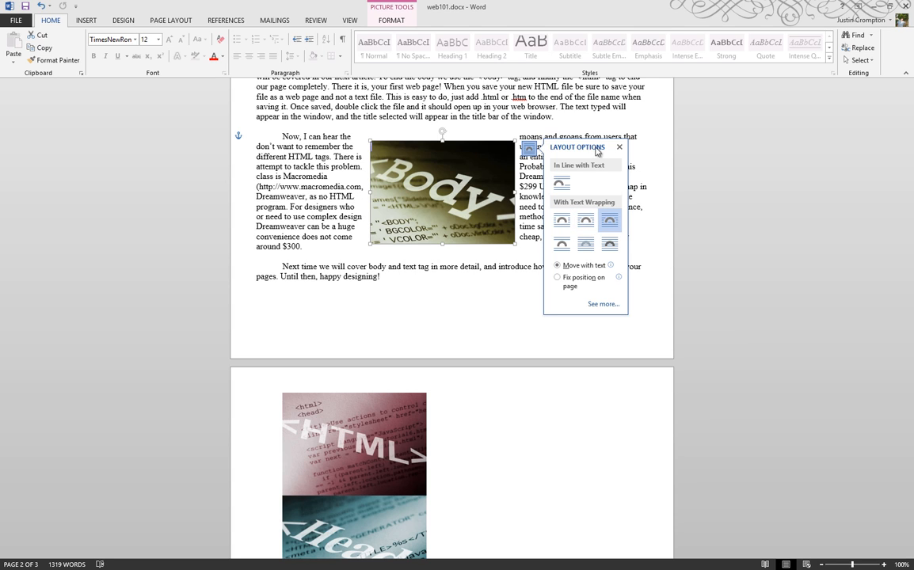
click(584, 223)
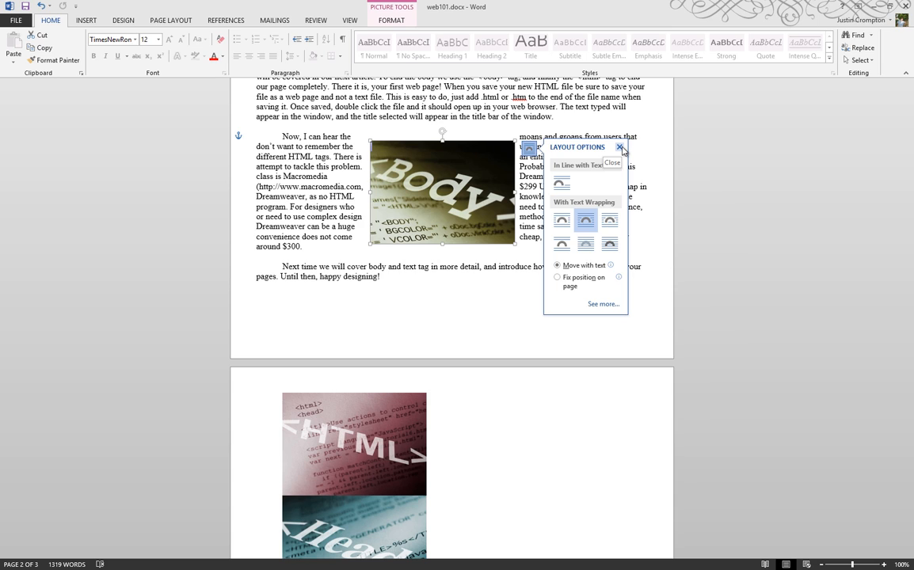
click(557, 279)
click(604, 304)
- Review the Body photo's Position tab settings, cancel without changes, and show the Picture Format tools
drag(429, 158, 718, 179)
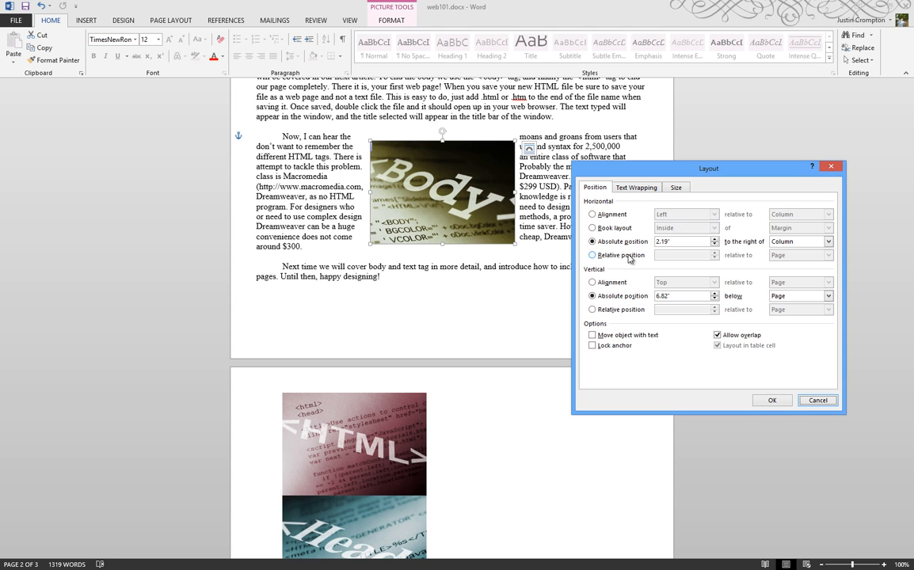
click(819, 399)
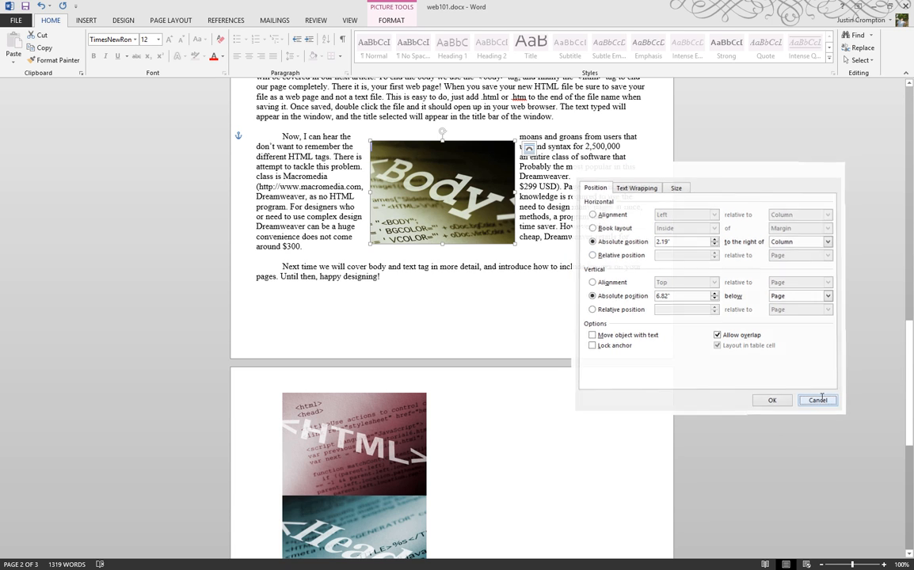
click(530, 149)
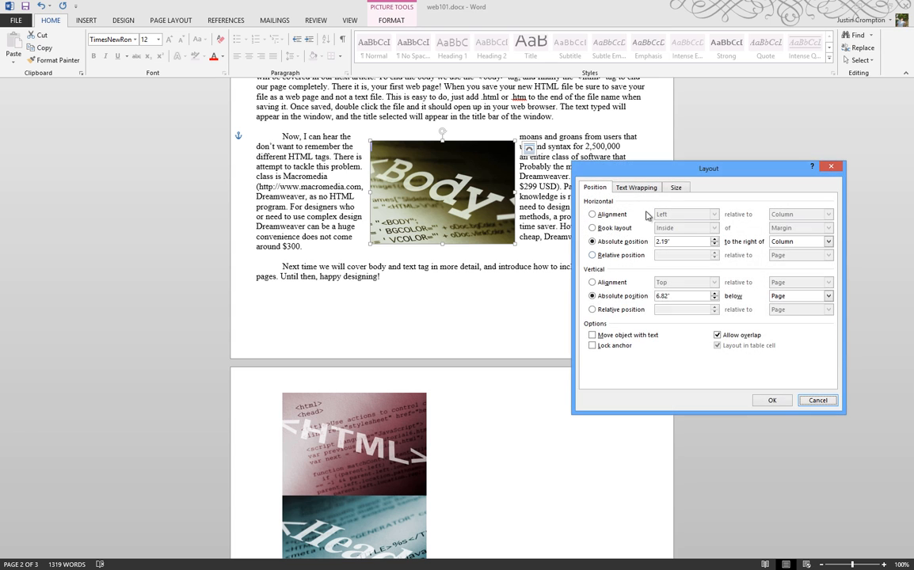
click(816, 400)
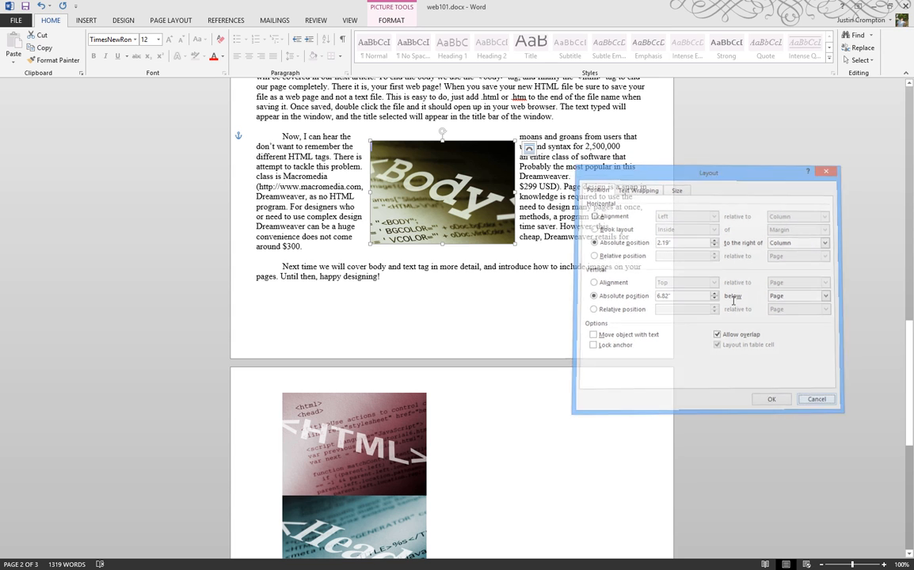
click(404, 20)
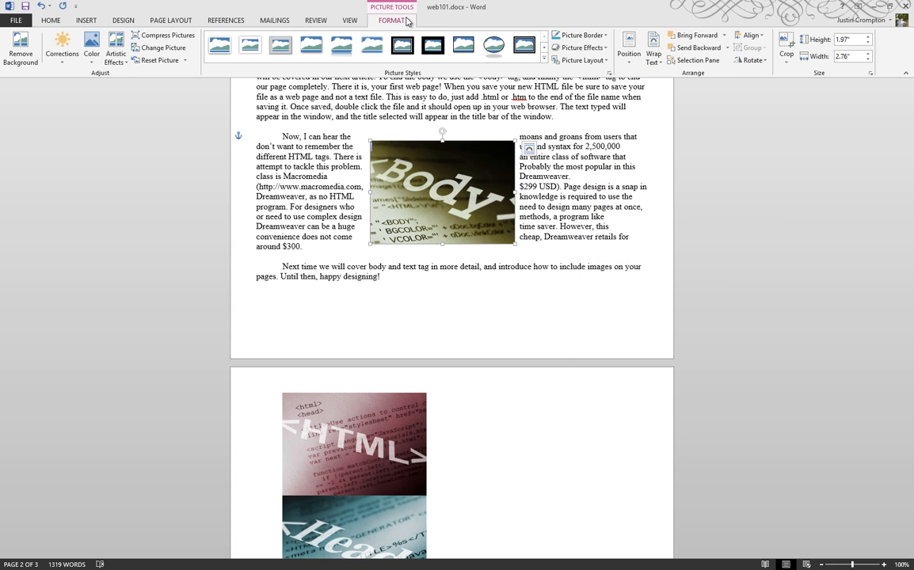
click(660, 63)
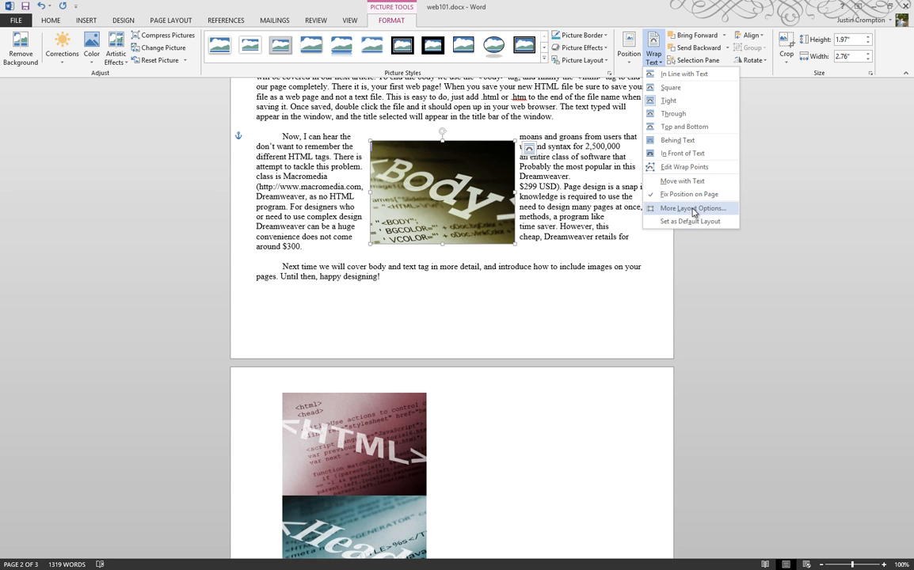
click(628, 54)
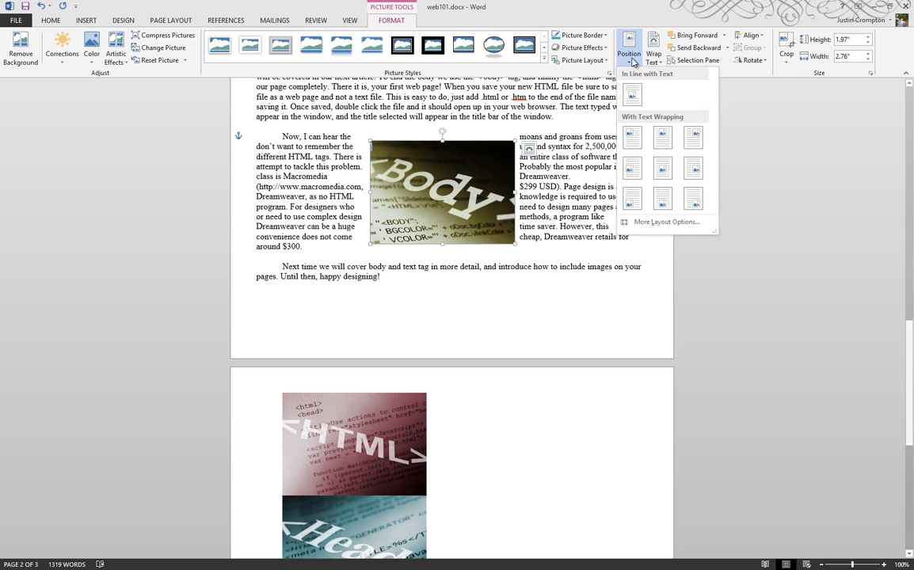
click(666, 223)
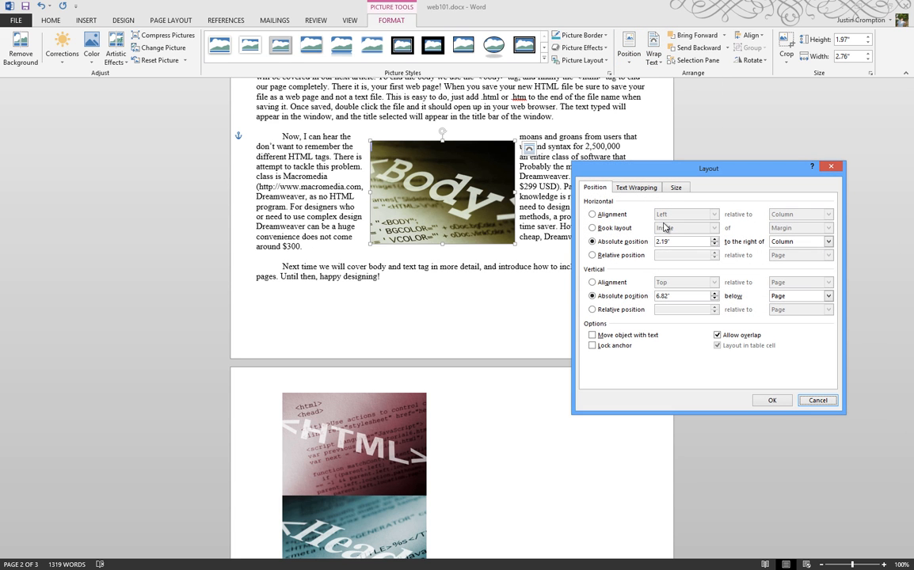
click(818, 400)
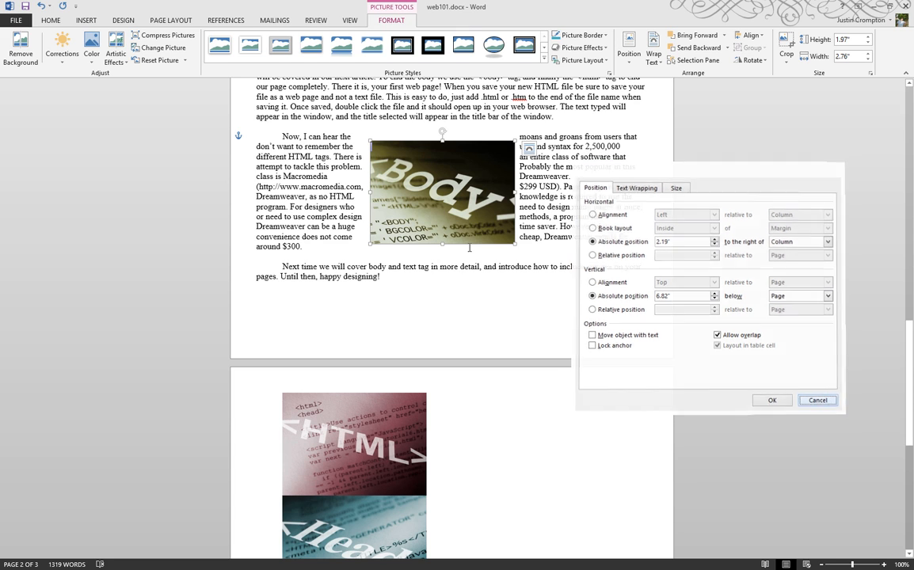
scroll(468, 248, up, 2)
drag(468, 247, 428, 144)
- Settle the HTML picture on Square wrapping after trying others, and drag it to the 'As you notice' paragraph start
scroll(435, 283, up, 2)
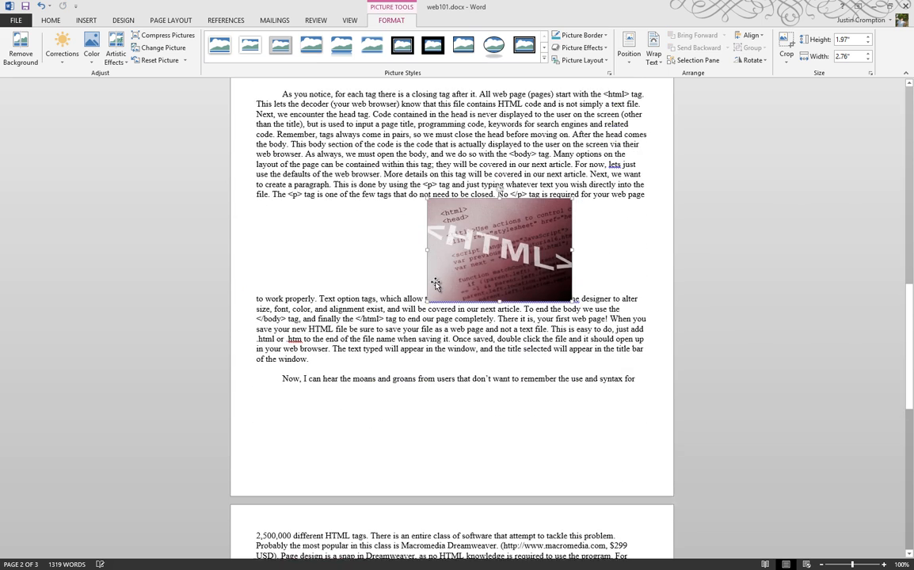
click(586, 226)
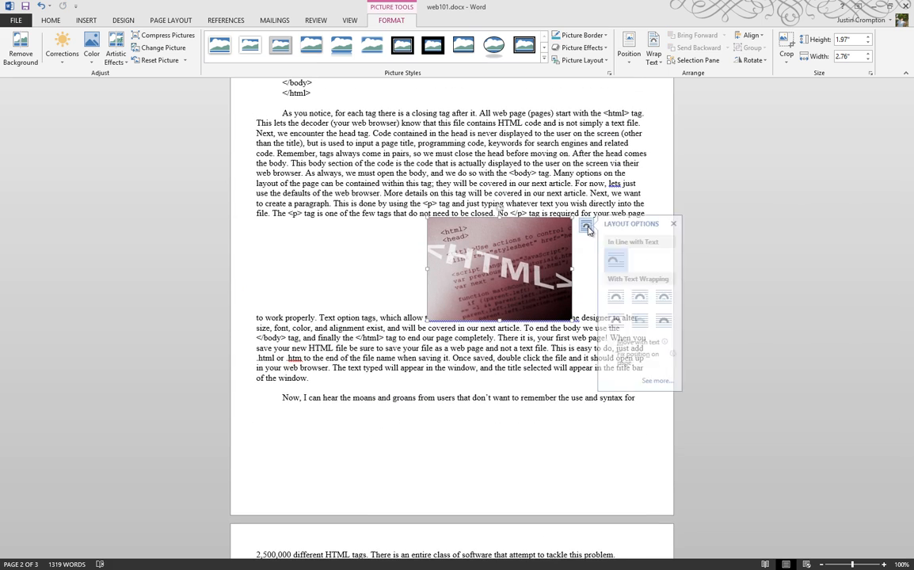
click(619, 298)
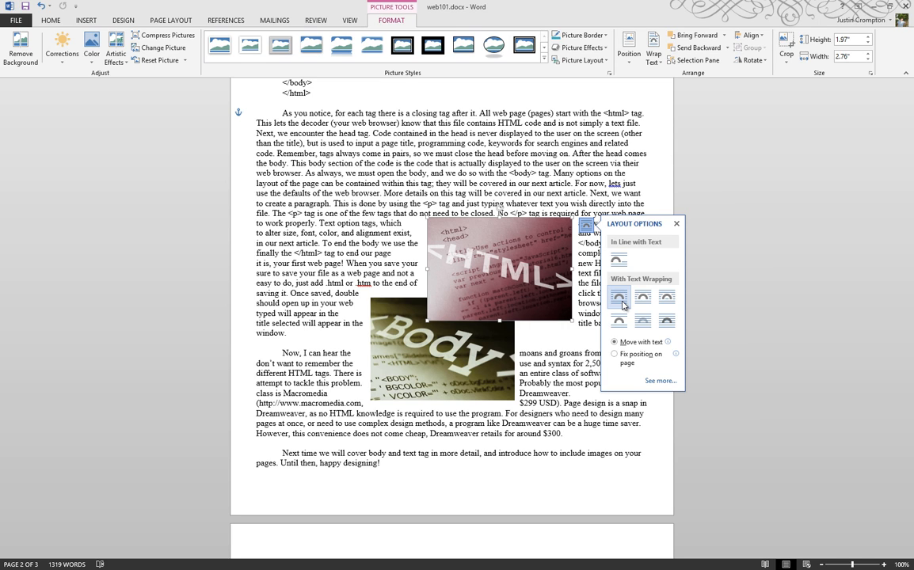
click(670, 304)
click(667, 320)
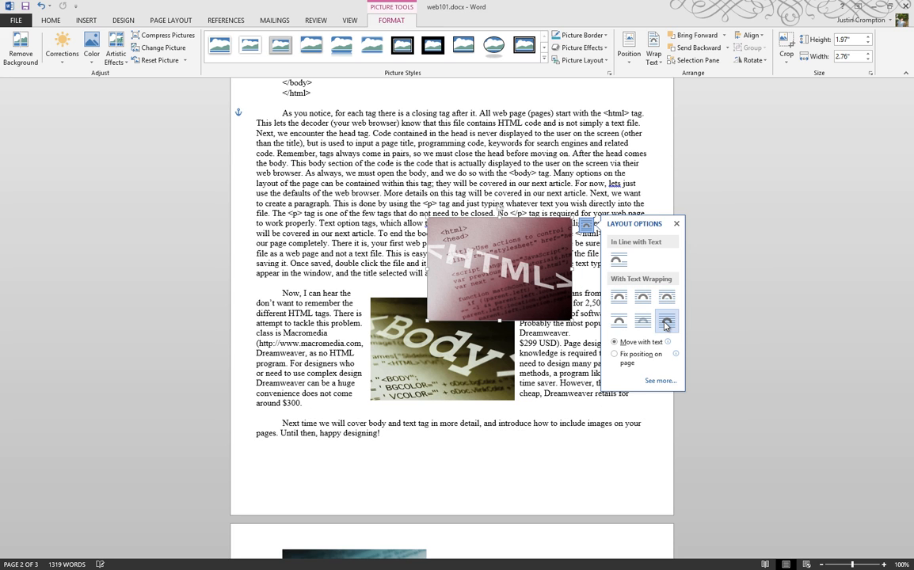
click(620, 326)
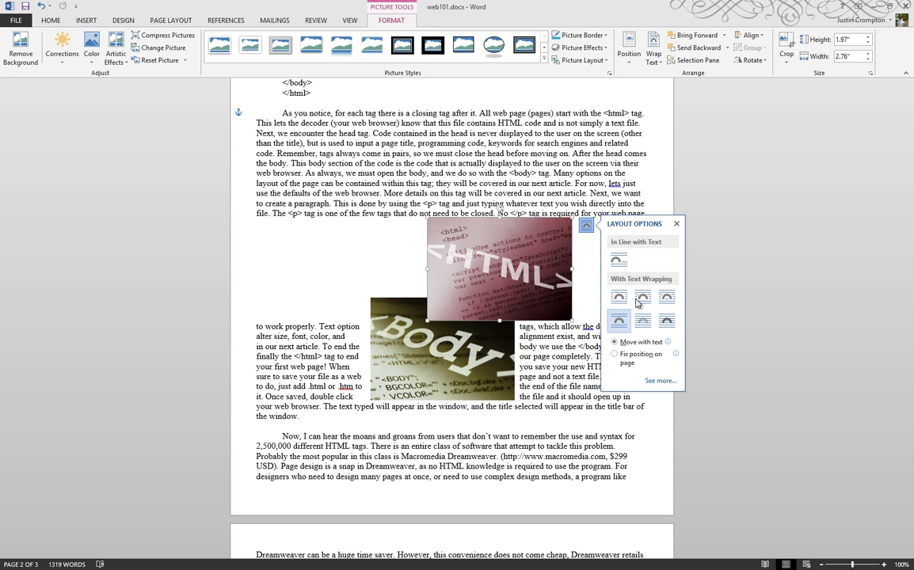
click(641, 299)
click(620, 298)
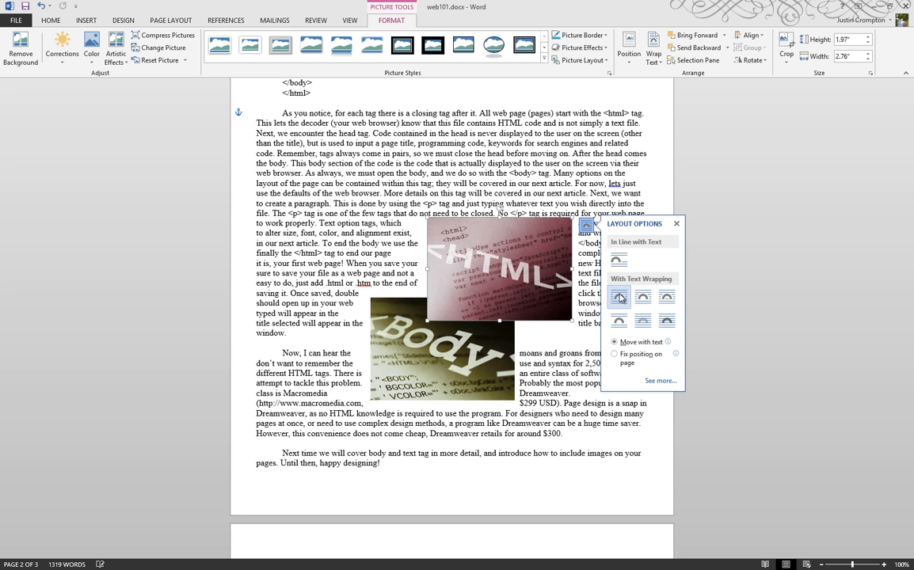
click(510, 272)
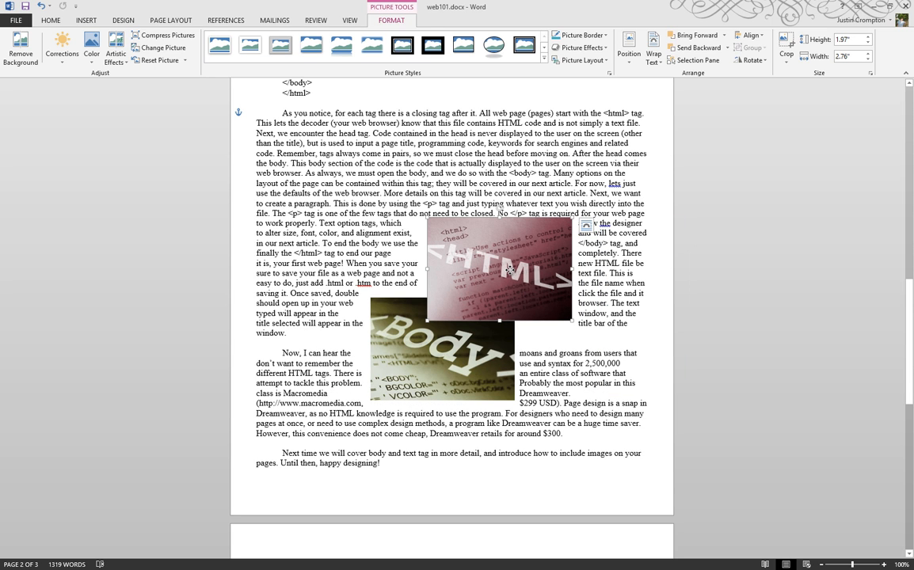
drag(510, 271, 433, 155)
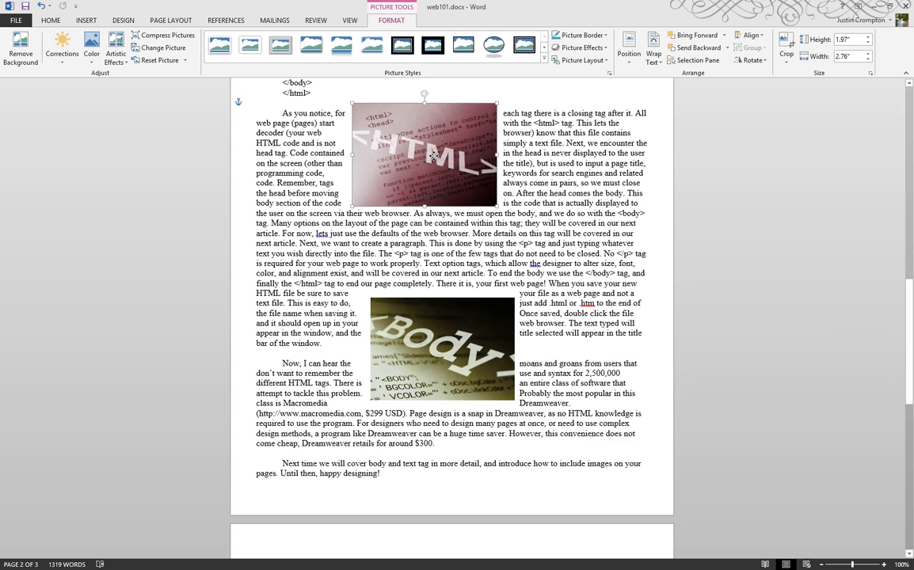
- Try In Front of Text wrapping on the HTML picture and review the page
click(760, 240)
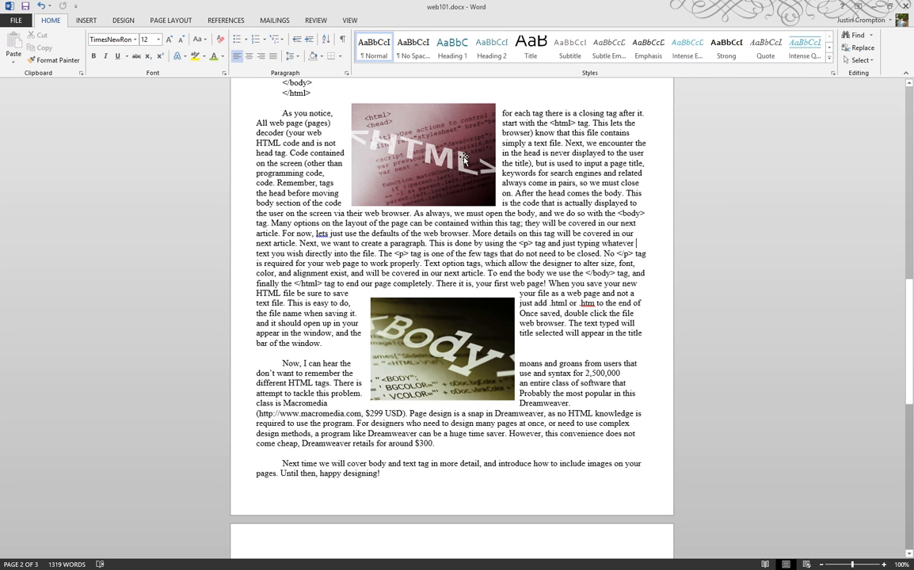
click(418, 141)
click(510, 112)
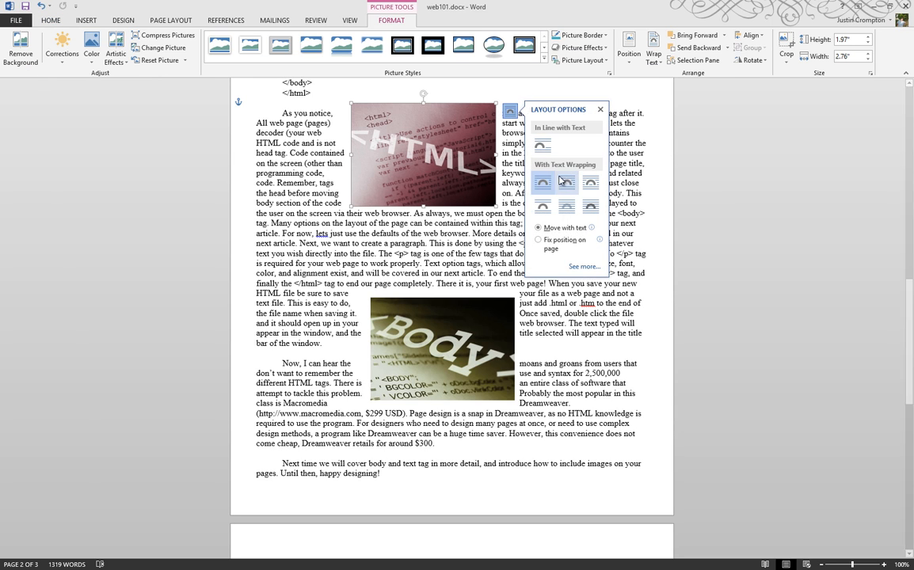
click(589, 205)
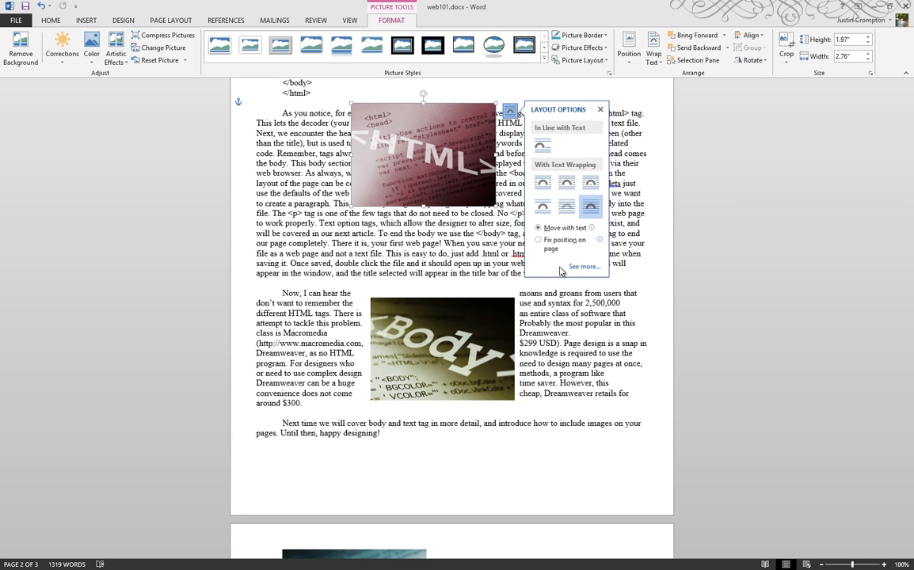
click(718, 272)
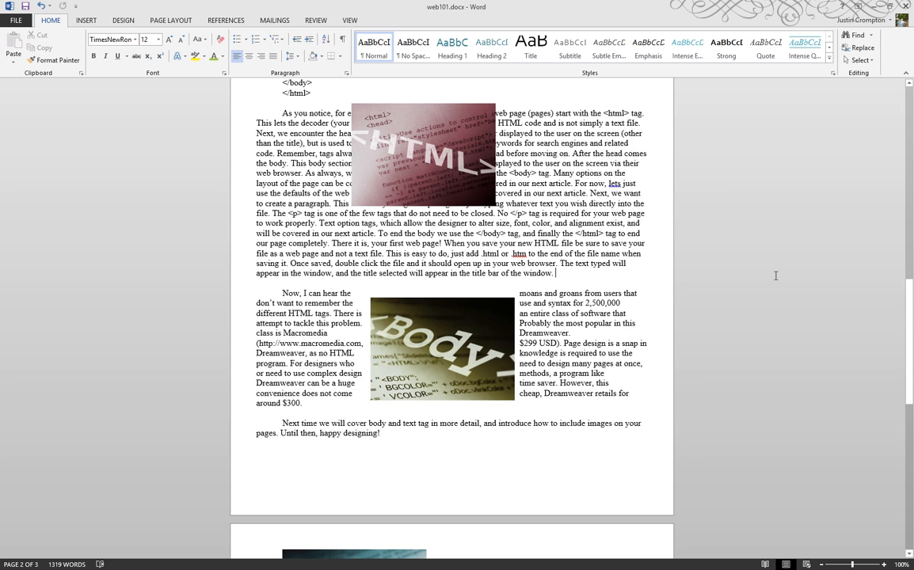
- Return the HTML picture to Square wrapping after trying Top and Bottom
click(437, 163)
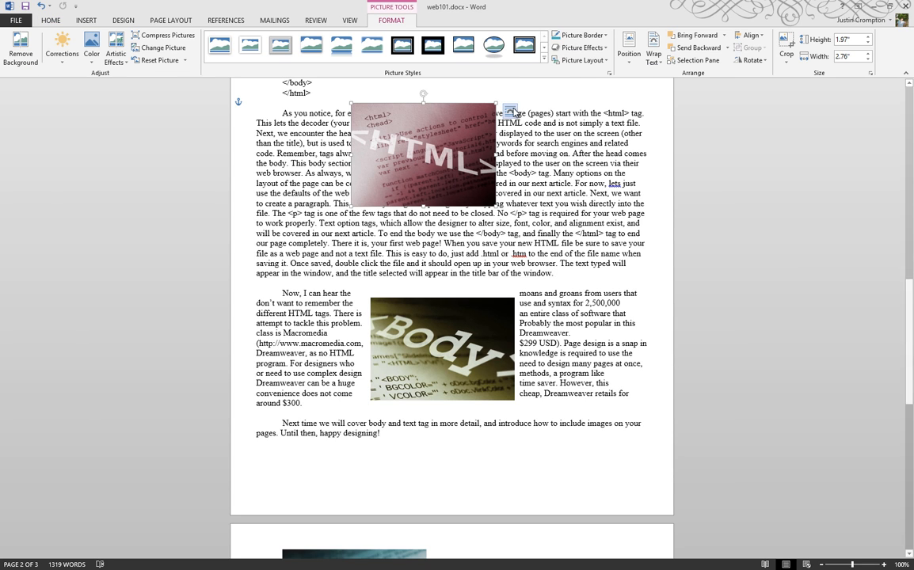
click(509, 110)
click(542, 205)
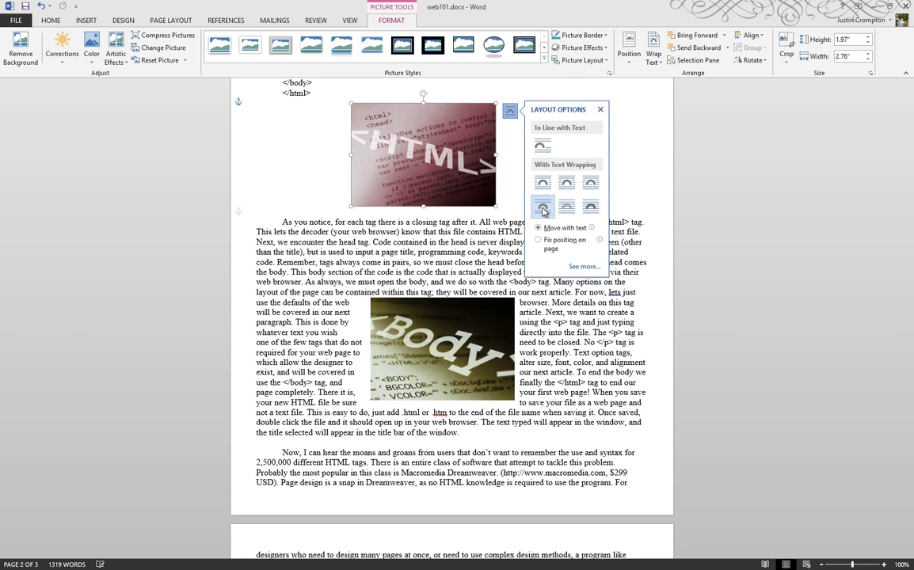
click(543, 182)
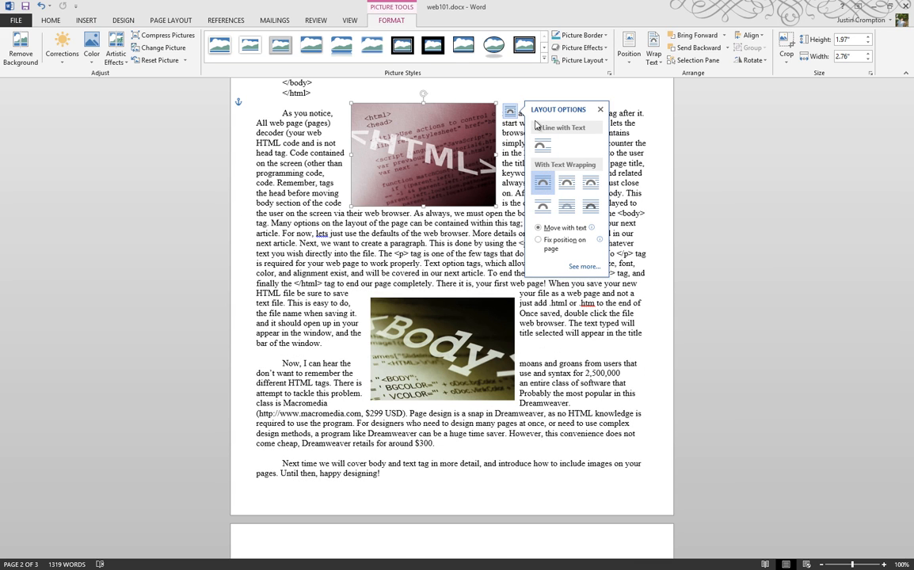
click(600, 110)
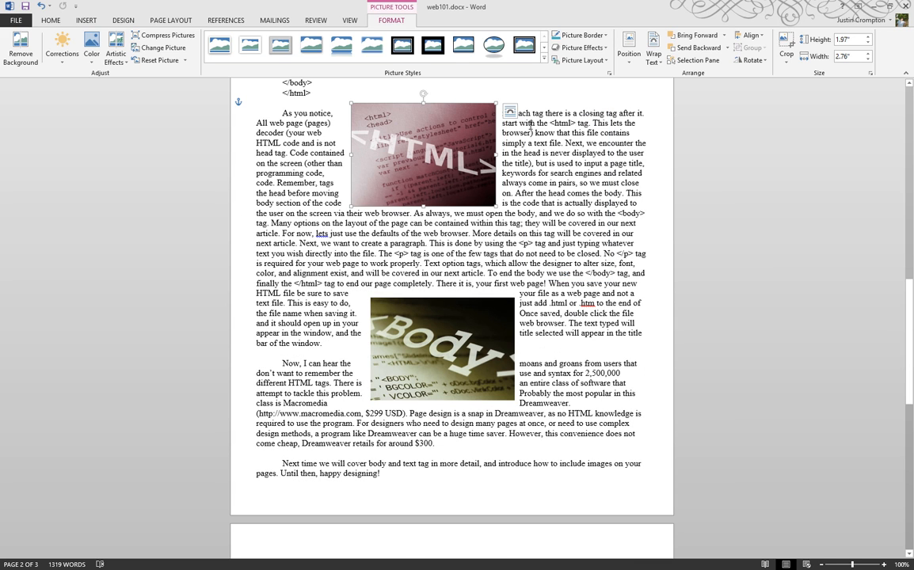
click(630, 63)
- Set the HTML picture's horizontal alignment to Right relative to the Right Margin
click(652, 63)
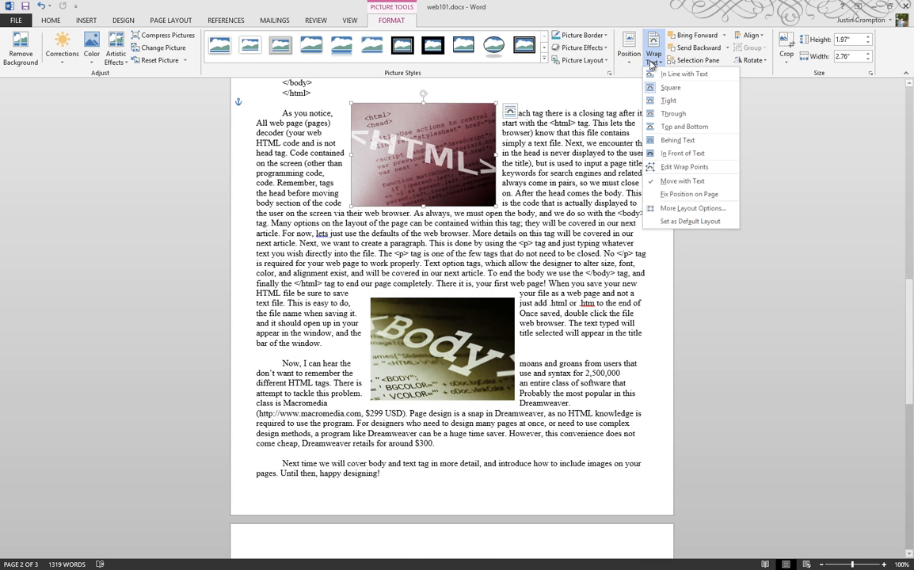
click(630, 54)
click(630, 54)
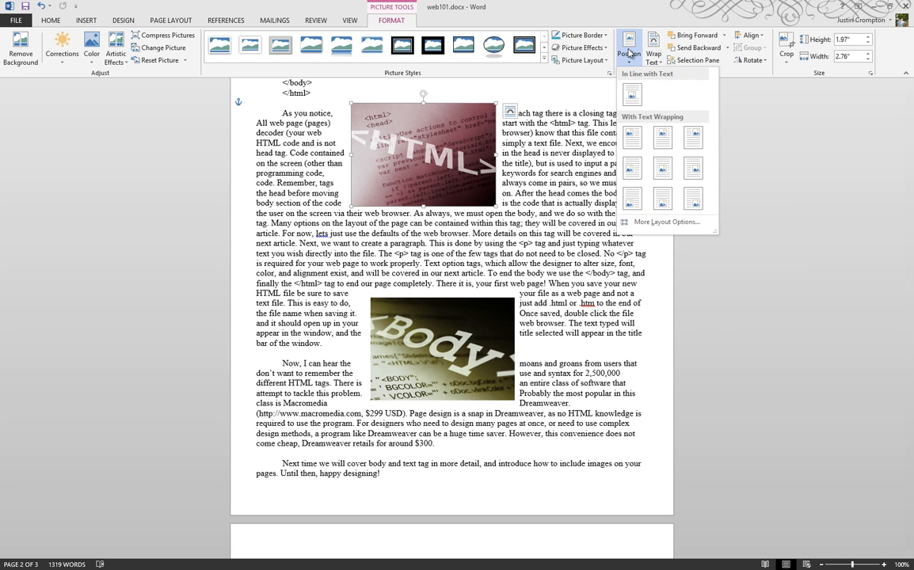
click(633, 222)
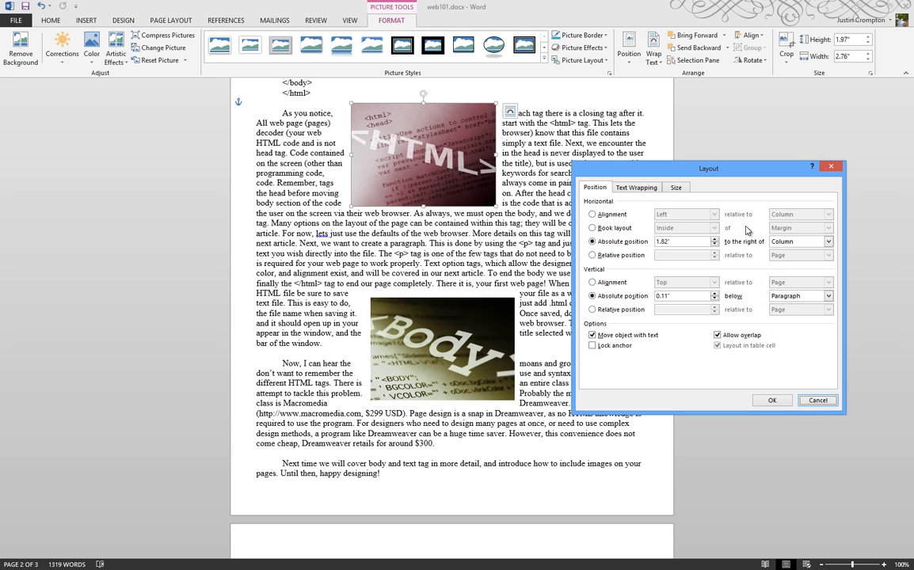
click(602, 214)
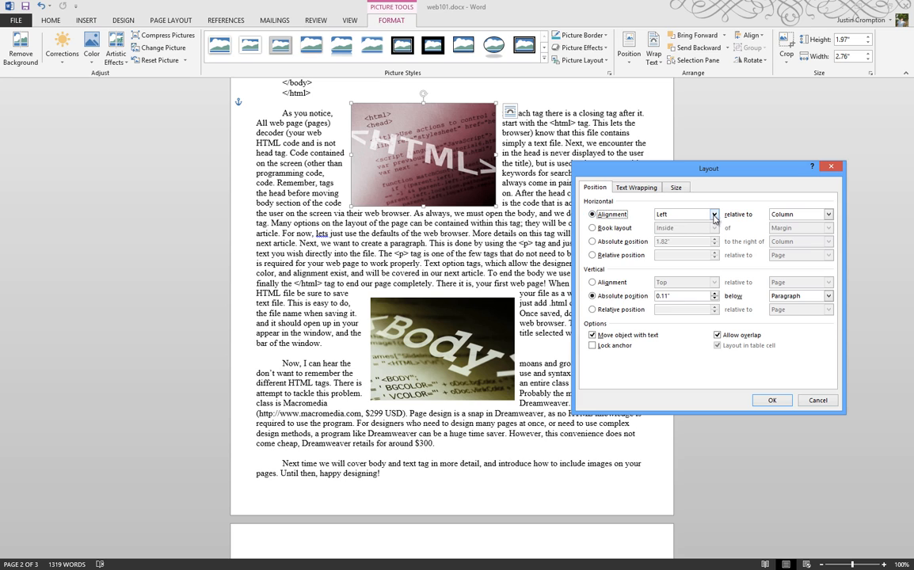
click(714, 214)
click(665, 236)
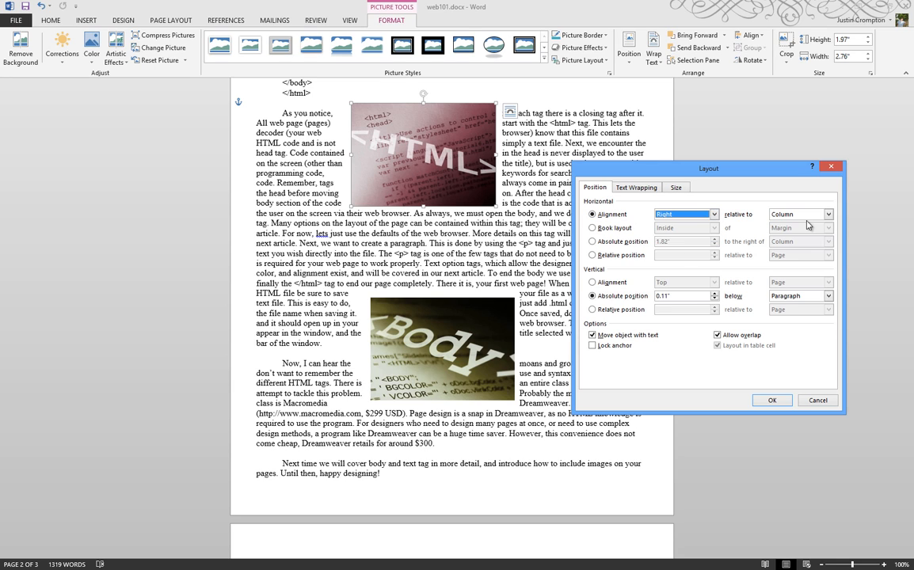
click(829, 217)
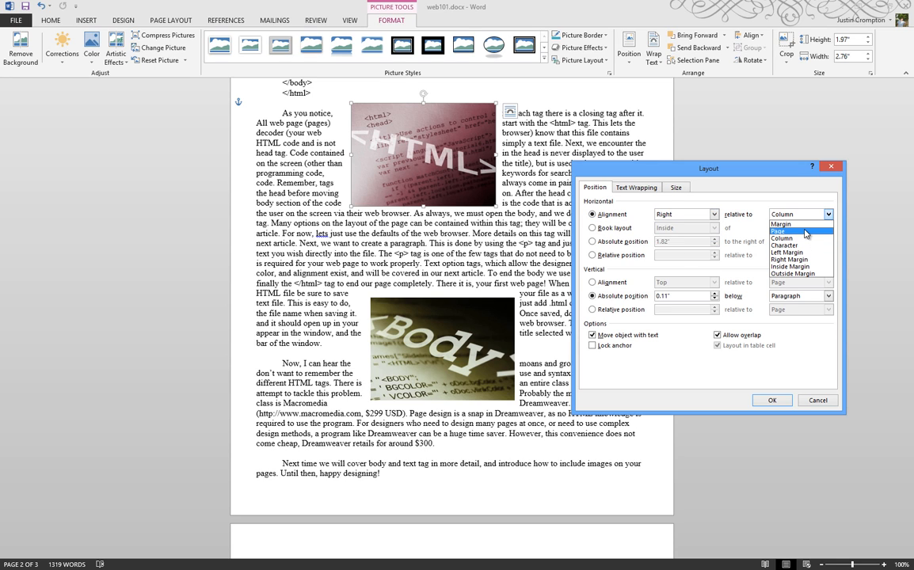
click(790, 259)
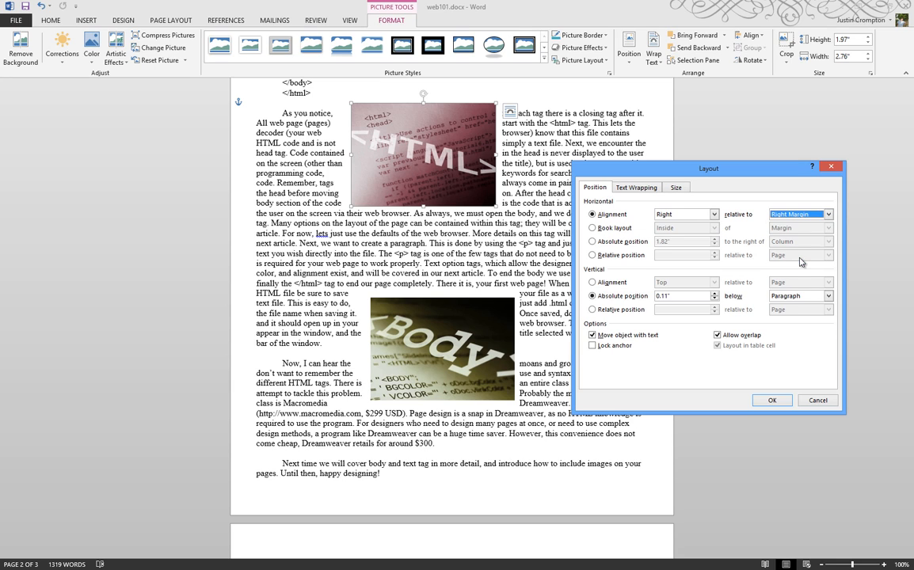
- Align the HTML picture vertically to the Bottom relative to the Page and apply
click(592, 282)
click(715, 282)
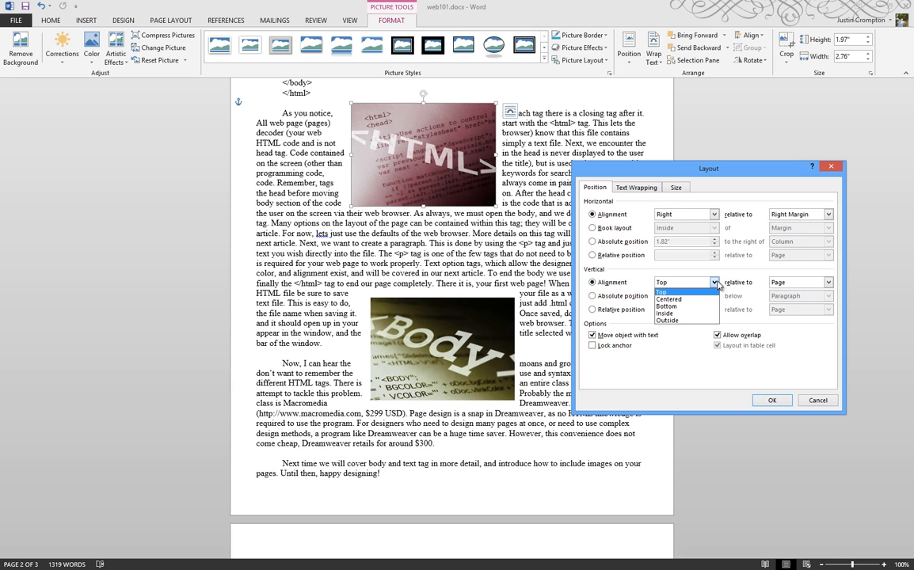
click(695, 306)
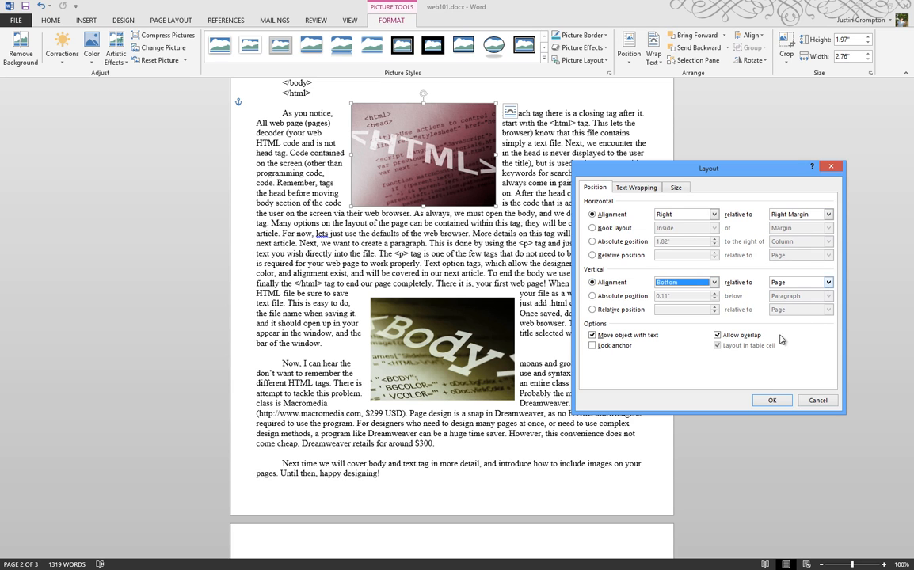
click(772, 400)
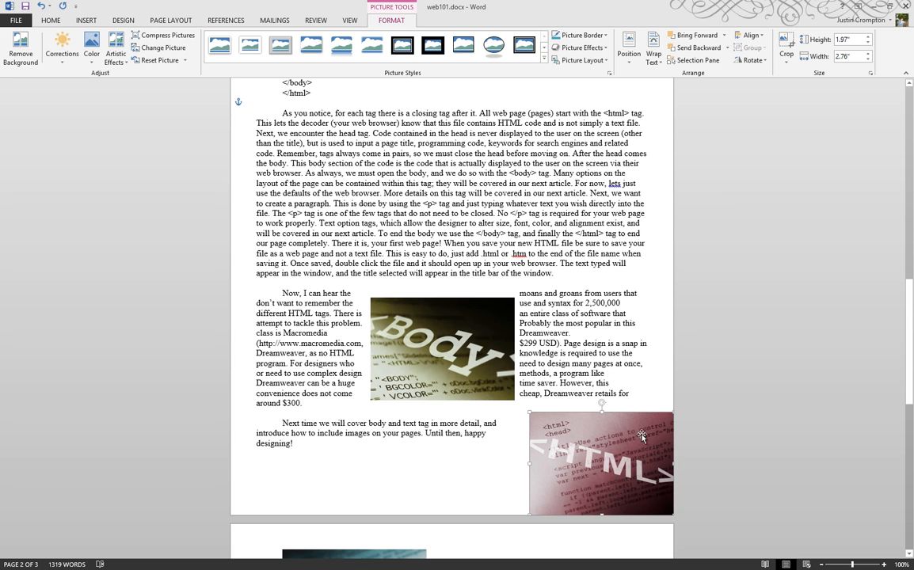
- Make the HTML picture's vertical alignment relative to Line, moving it beside the HTML code sample
click(628, 48)
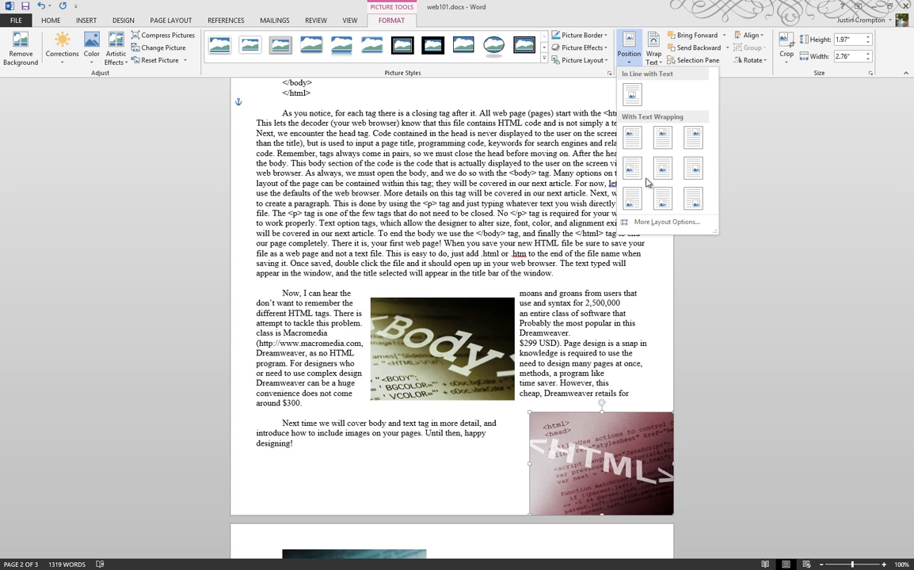
click(662, 222)
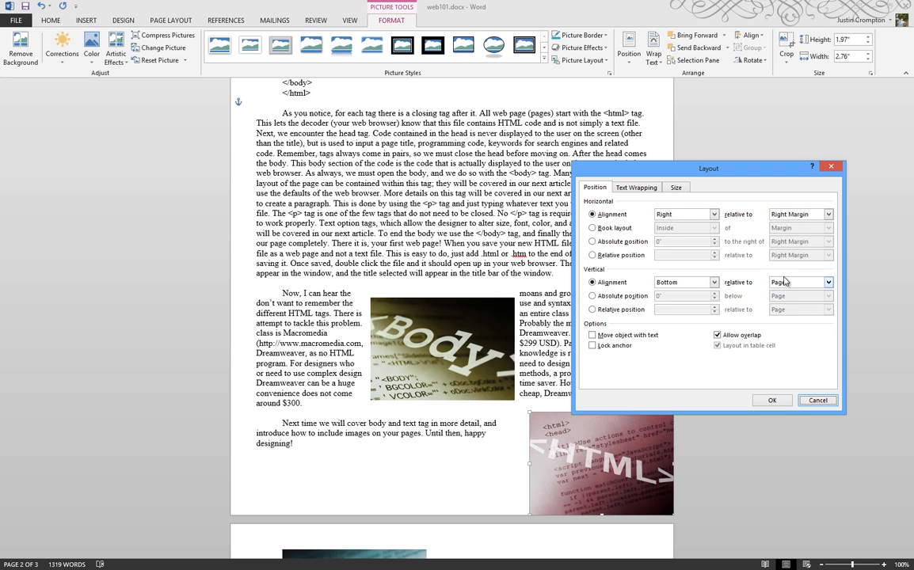
click(826, 282)
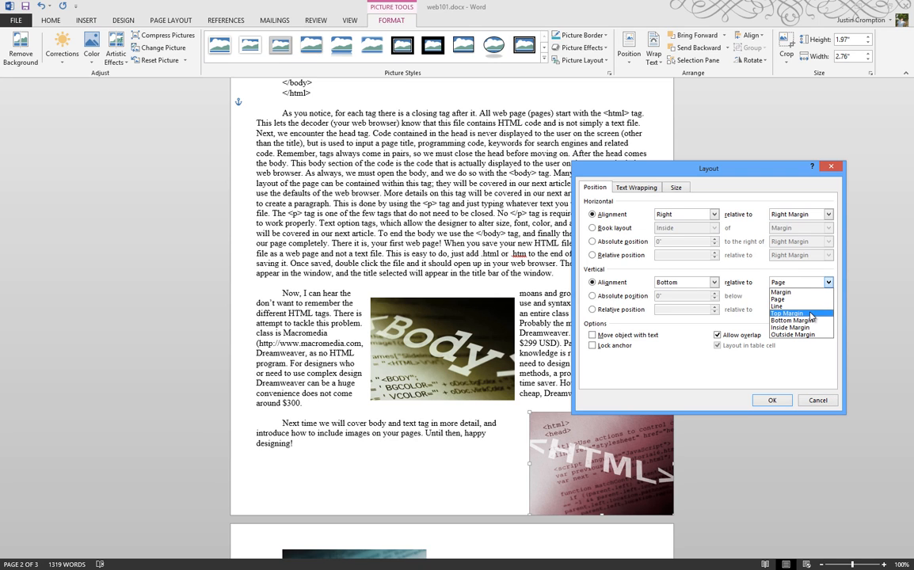
click(802, 308)
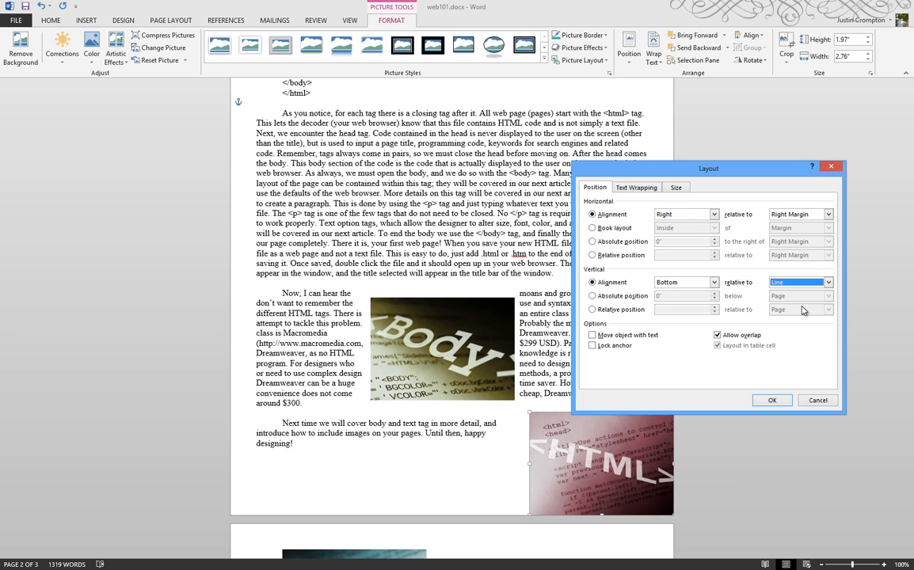
click(771, 400)
scroll(775, 396, up, 5)
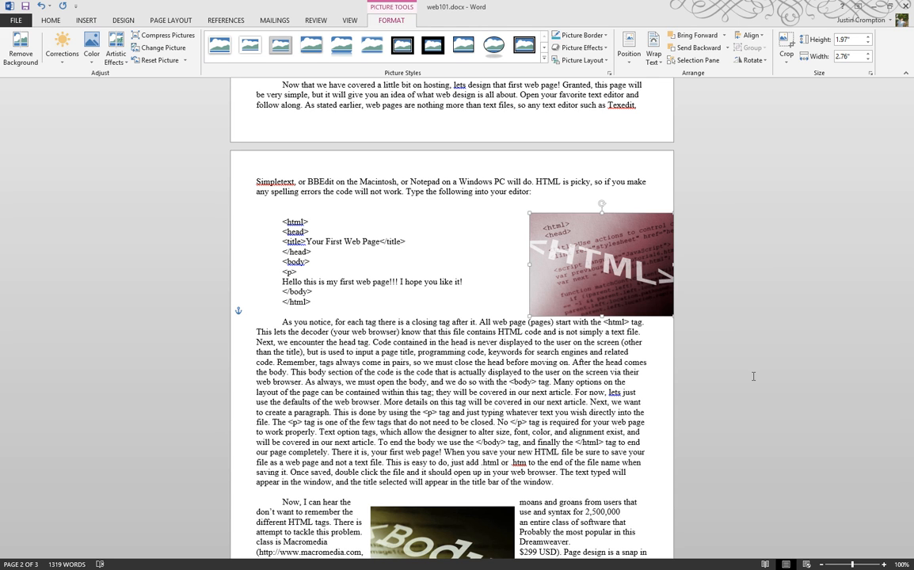
- Cut the Head picture from page 3 and paste it after 'pages and hosting in general.' on page 1
click(753, 354)
scroll(753, 354, down, 5)
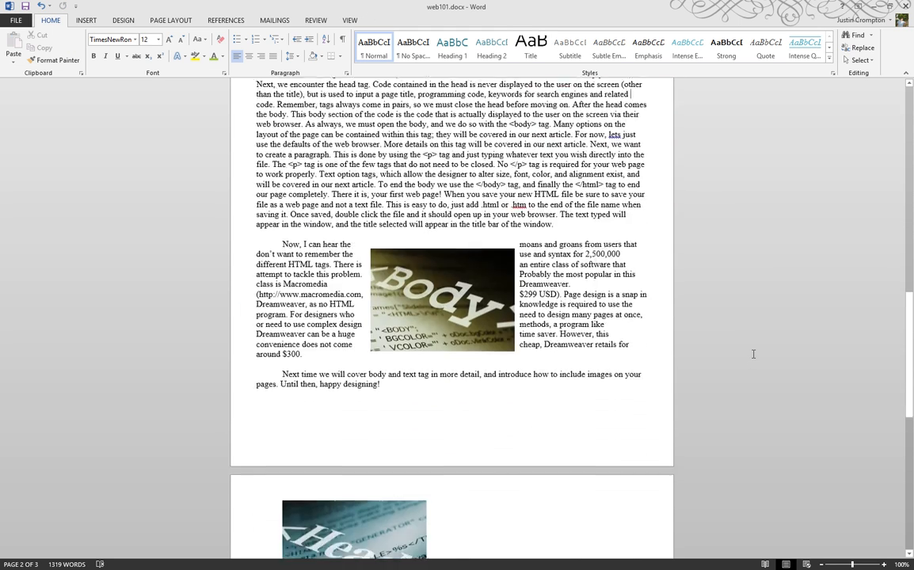
scroll(753, 354, down, 2)
click(364, 443)
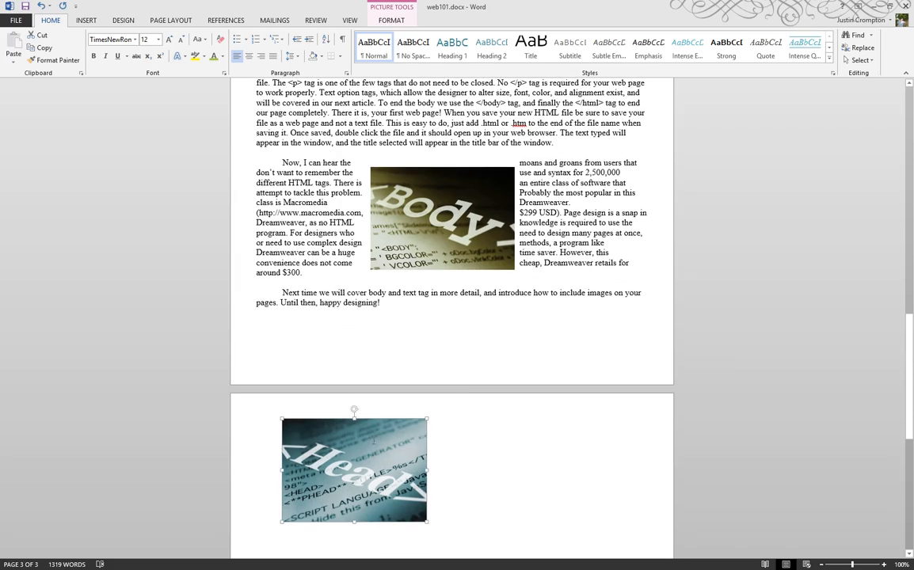
key(ctrl+x)
scroll(376, 459, up, 18)
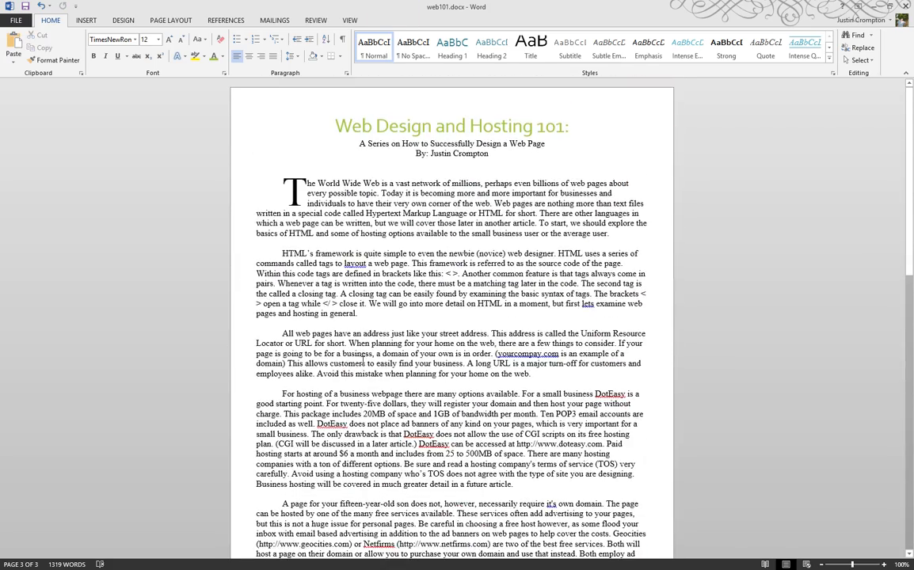
click(380, 318)
key(ctrl+v)
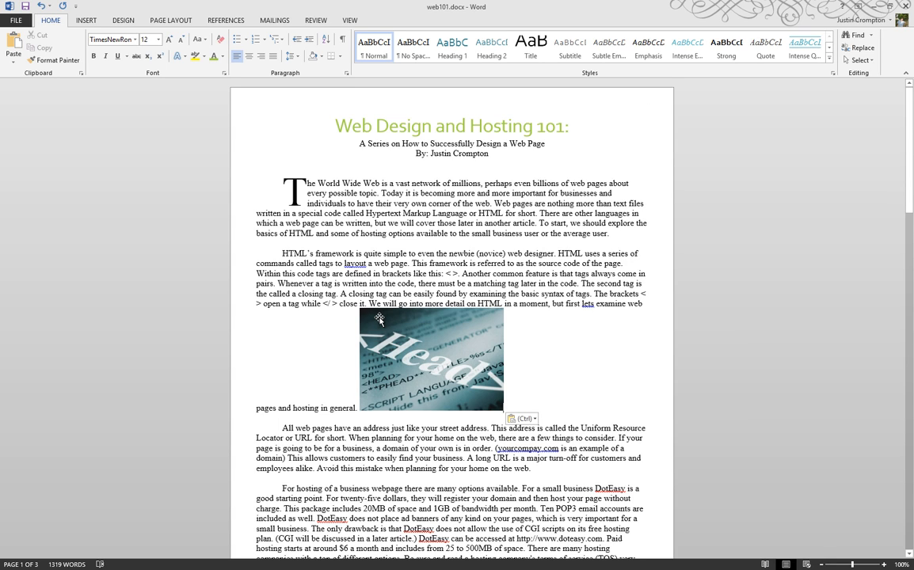
click(49, 60)
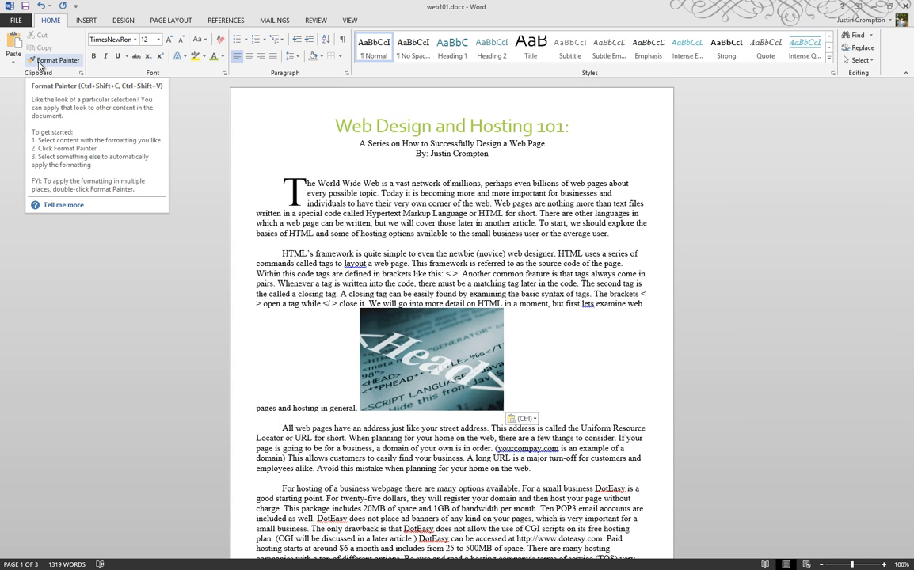
- Apply Square text wrapping to the Head picture on page 1
right_click(400, 352)
key(Escape)
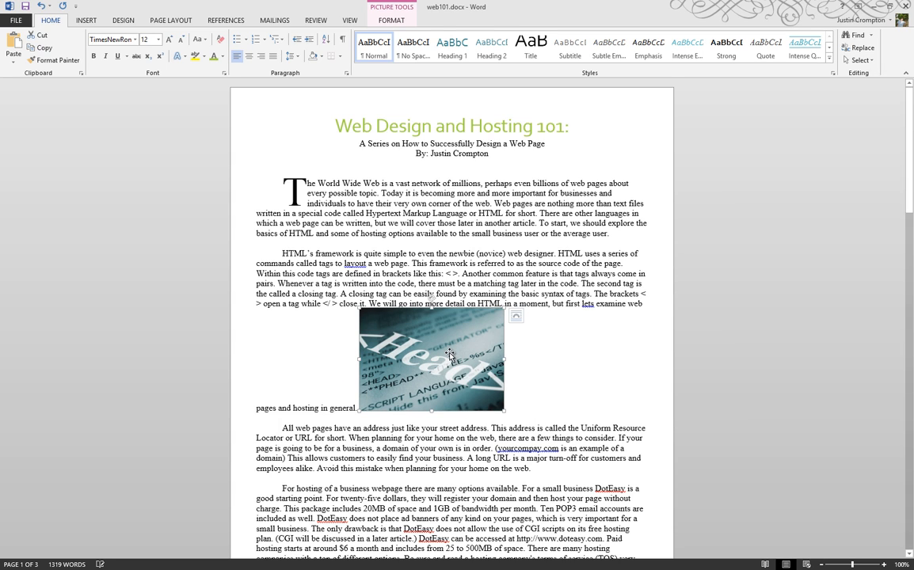
right_click(450, 354)
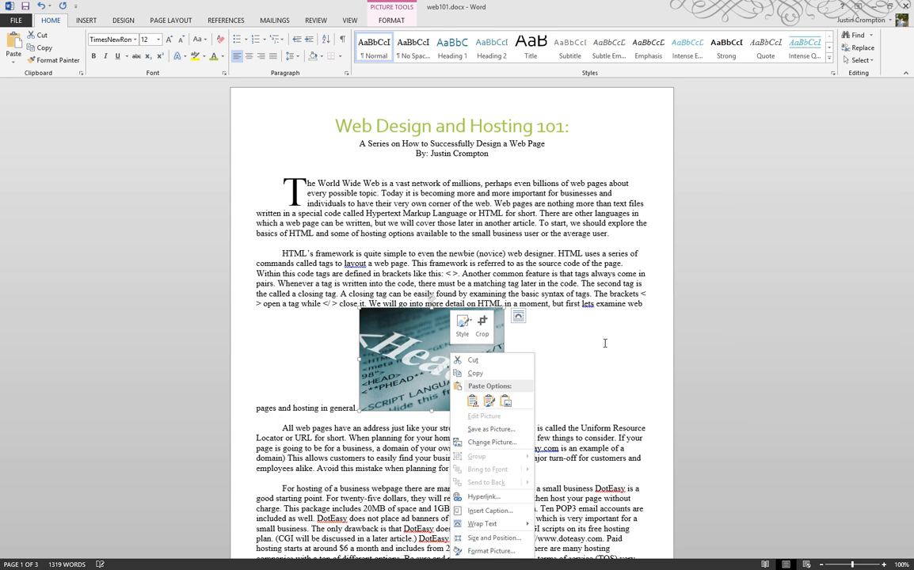
key(Escape)
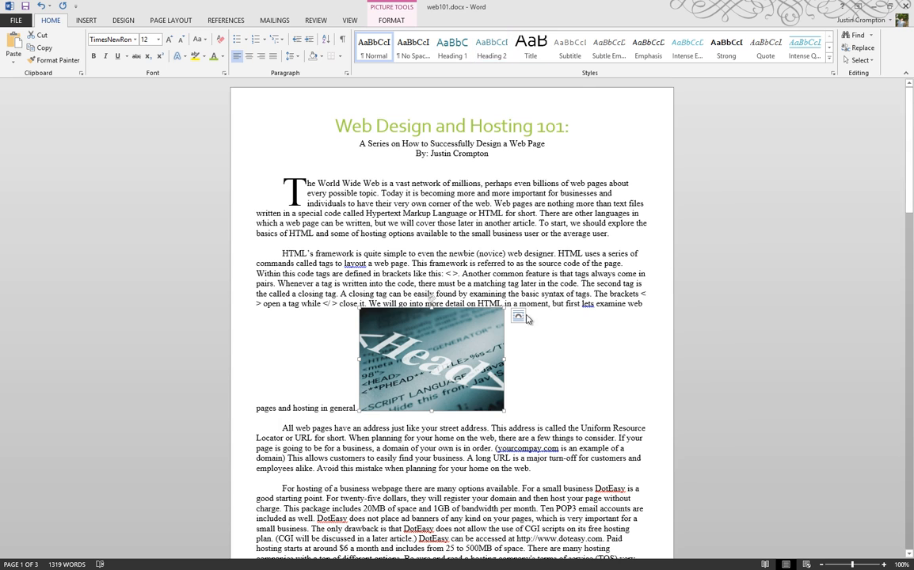
click(518, 316)
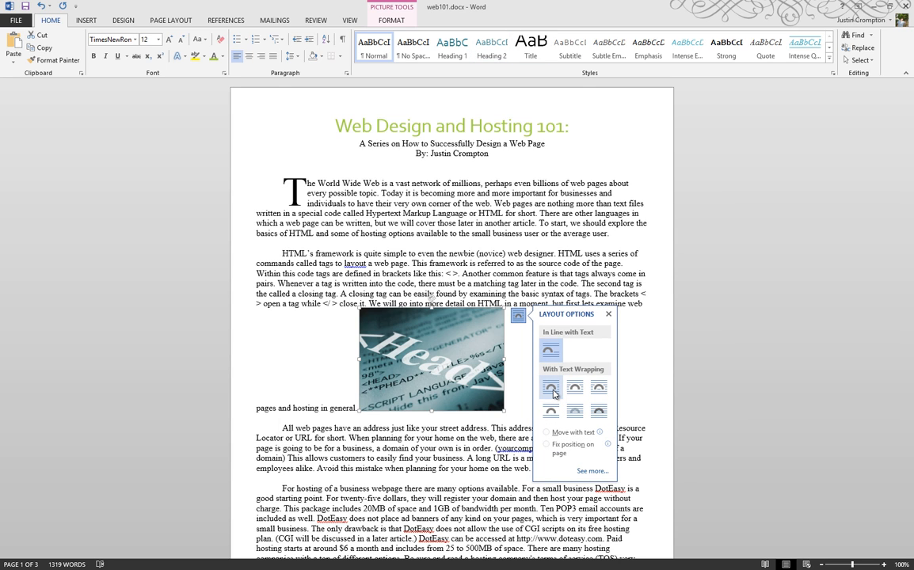
click(552, 389)
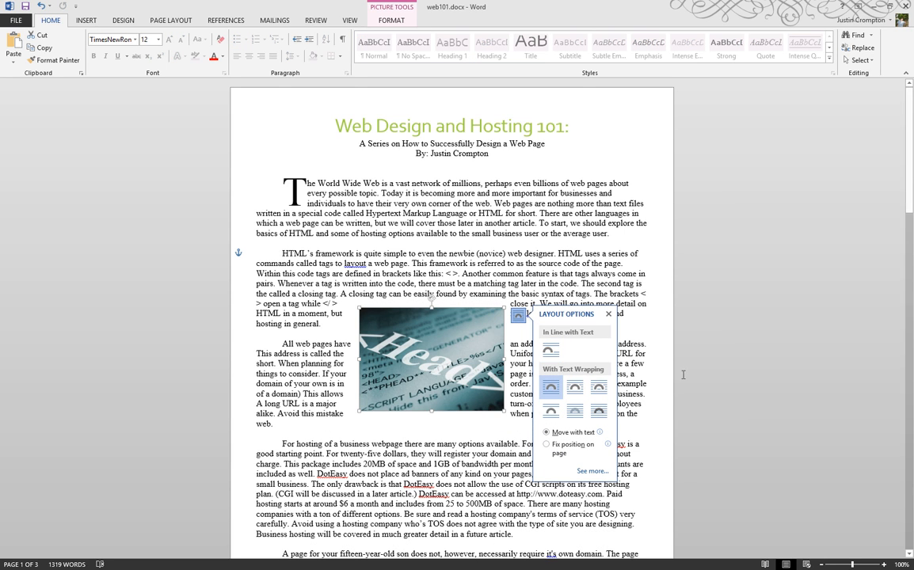
click(651, 304)
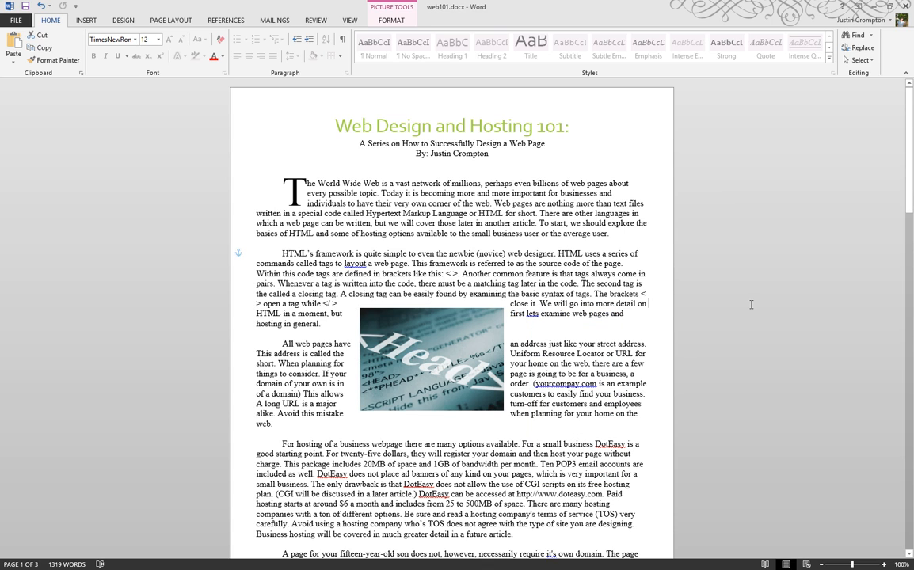
click(358, 21)
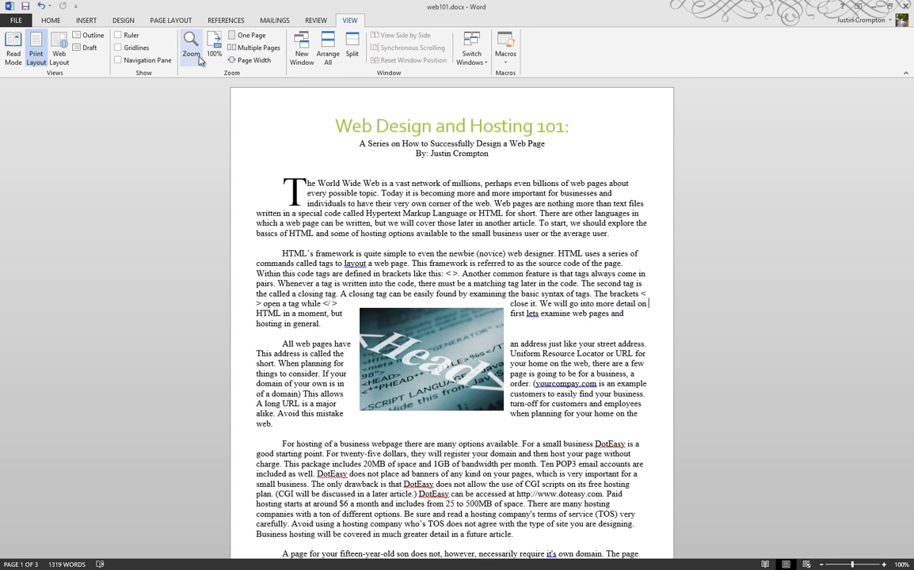
- Switch to Multiple Pages view and select the Head photo for picture formatting
click(256, 48)
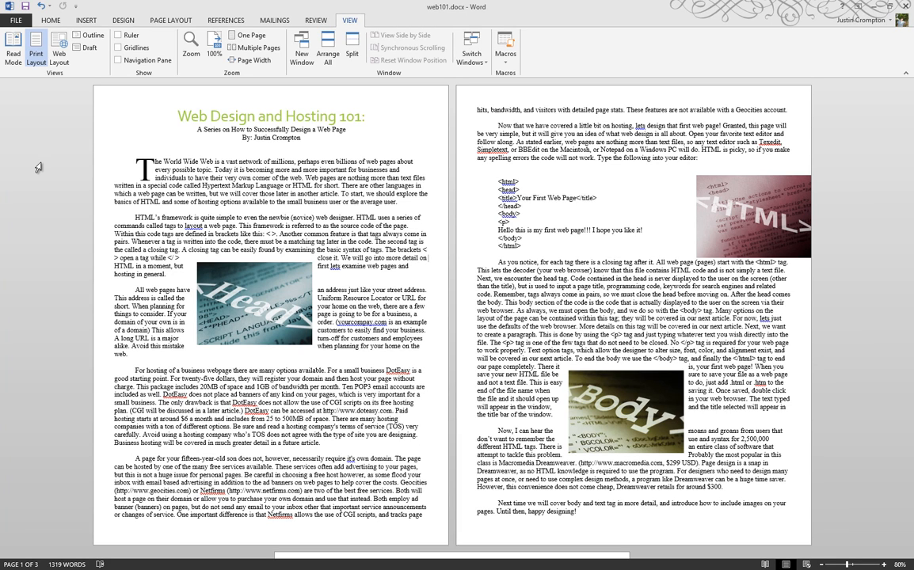
click(210, 300)
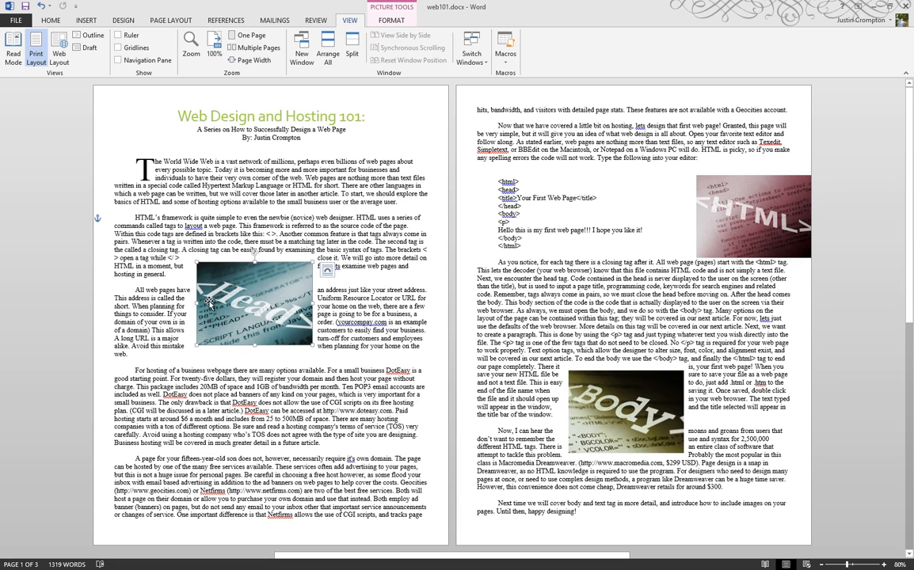
click(86, 21)
click(388, 20)
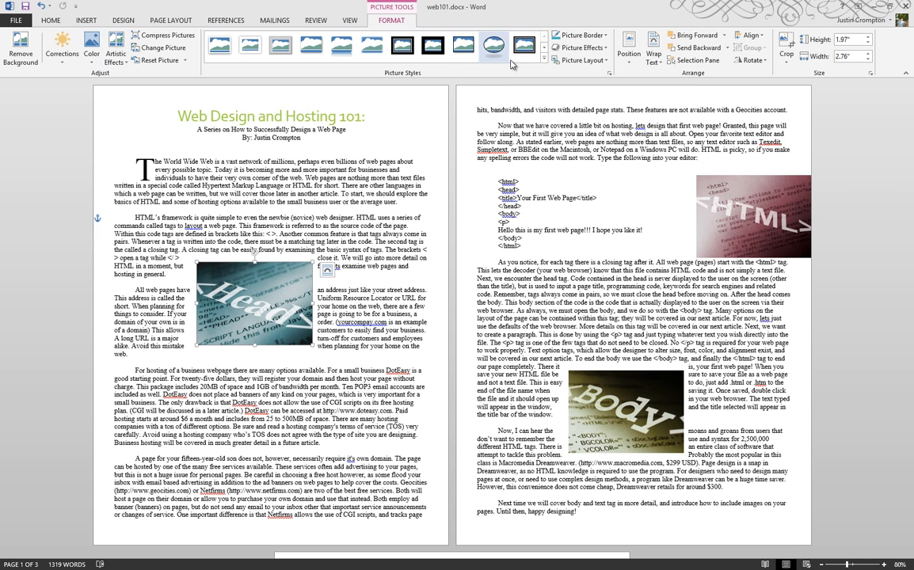
- Apply the Center Shadow Rectangle picture style to the Head photo
click(544, 58)
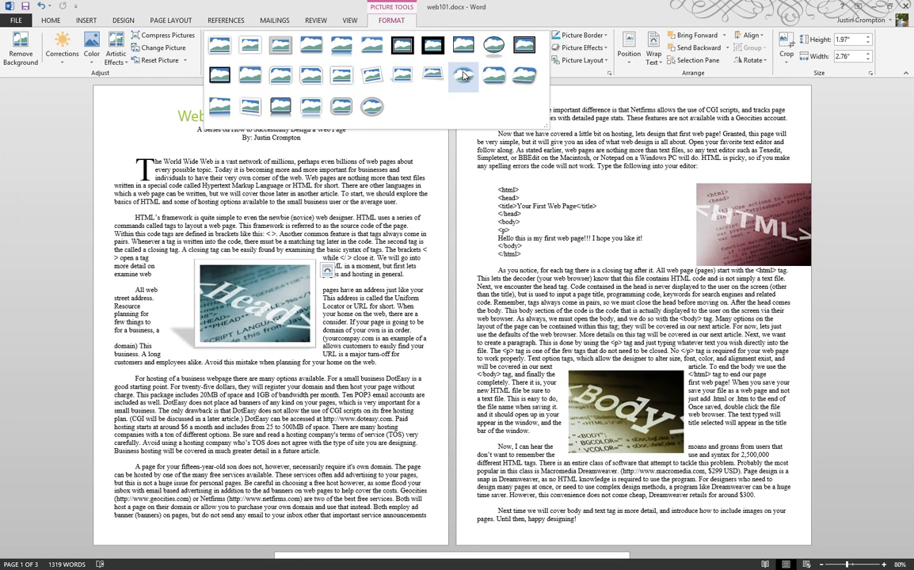
click(254, 75)
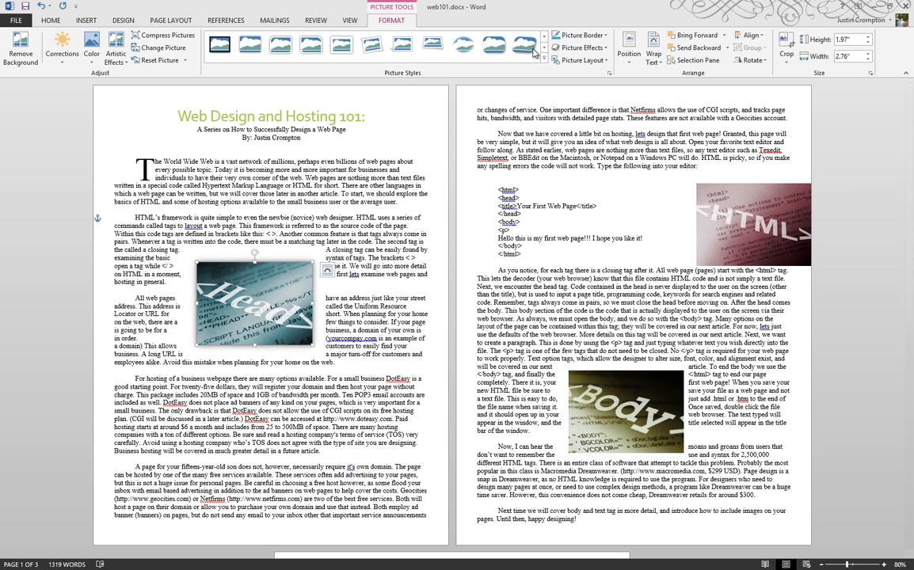
click(603, 37)
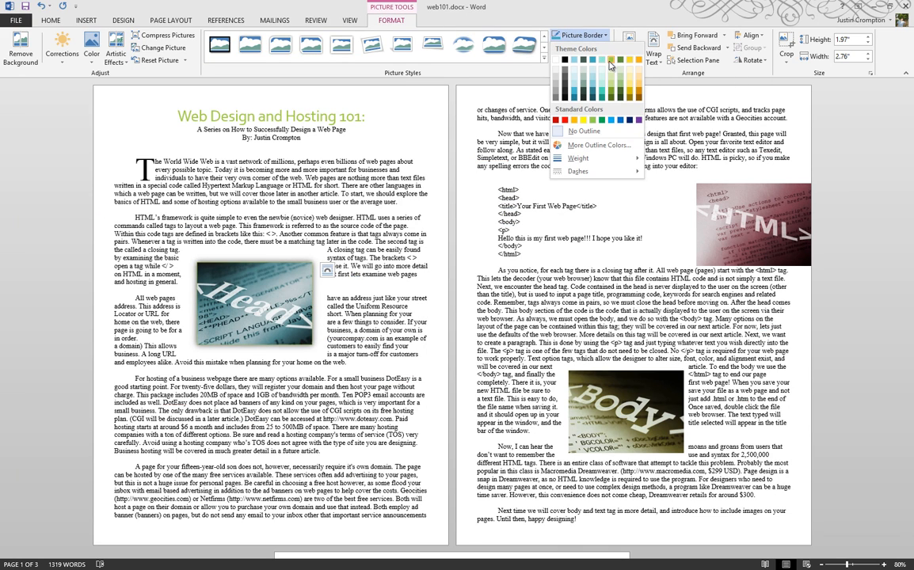
- Give the Head photo a theme-colour border and a green glow effect
click(609, 65)
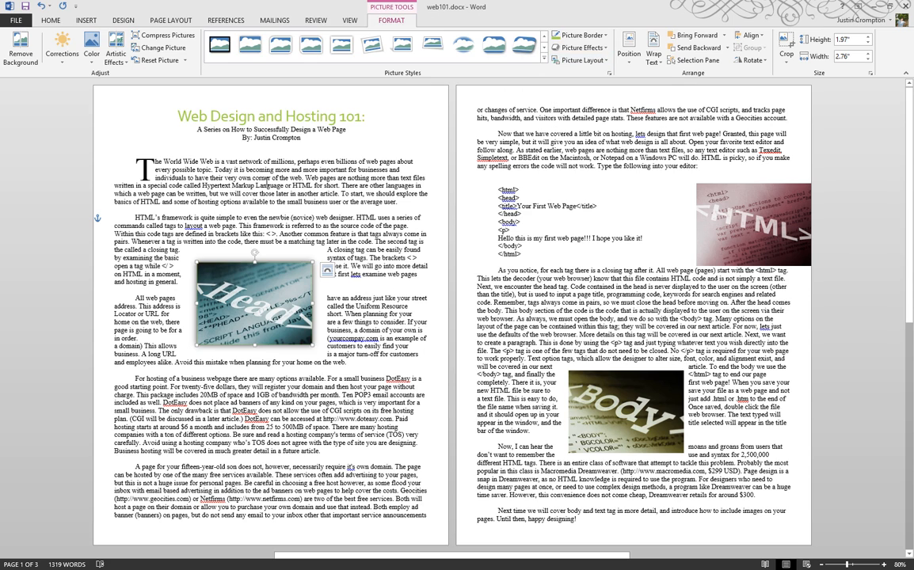
click(582, 47)
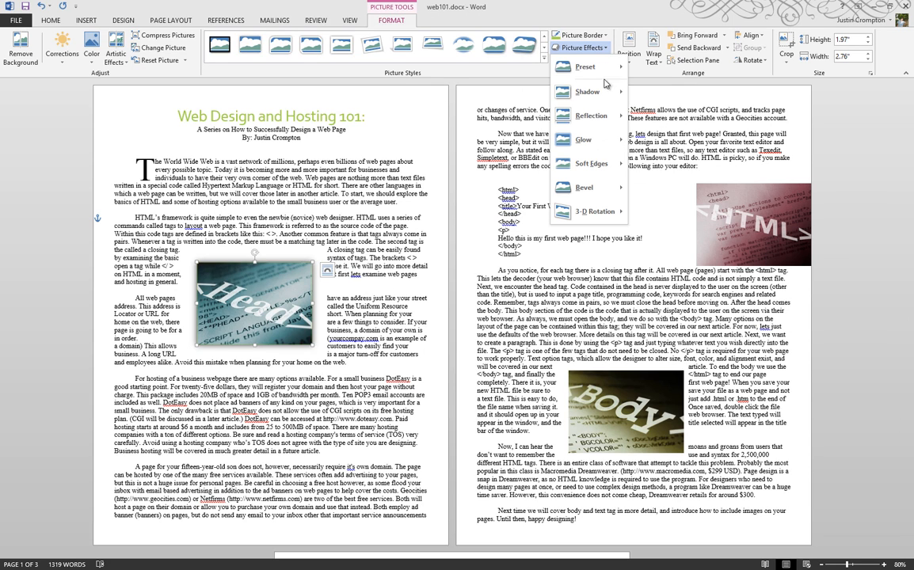
mouse_move(600, 97)
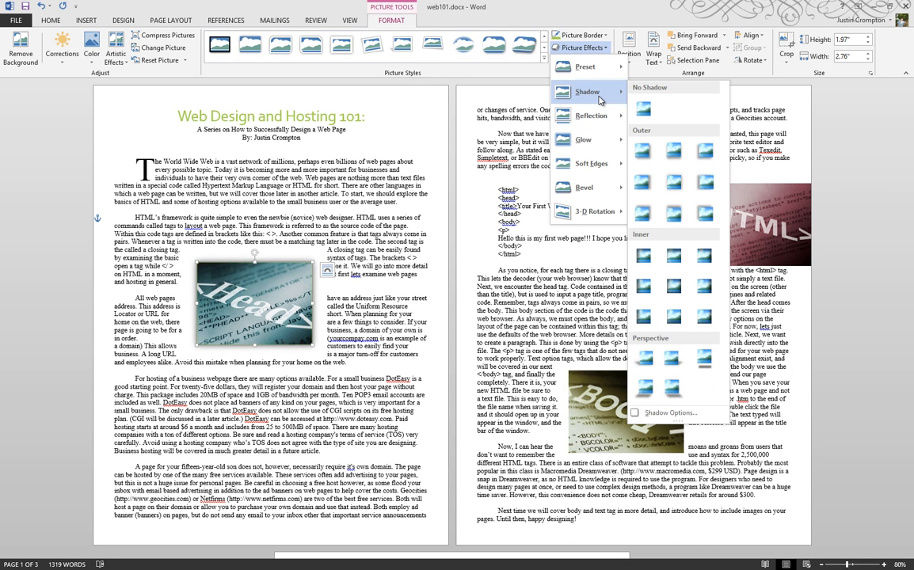
mouse_move(602, 139)
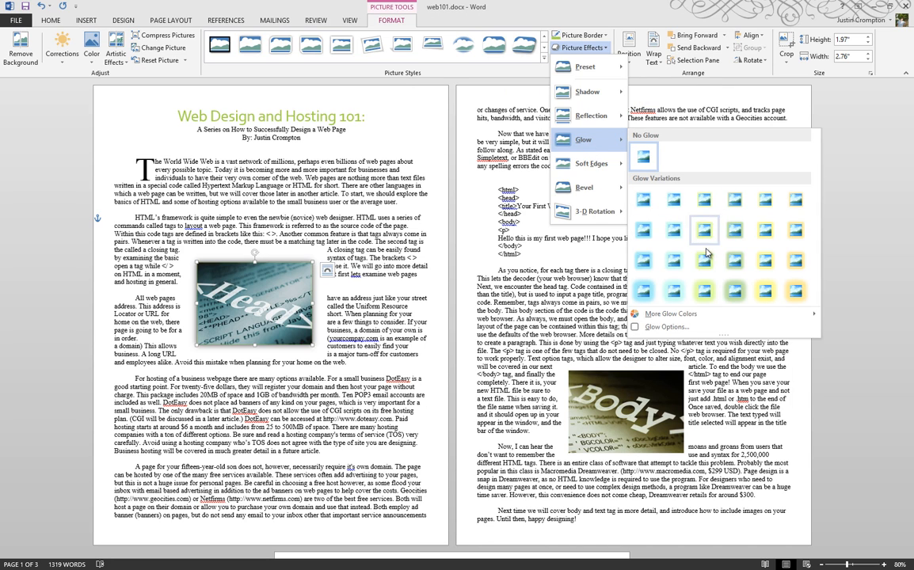
click(707, 263)
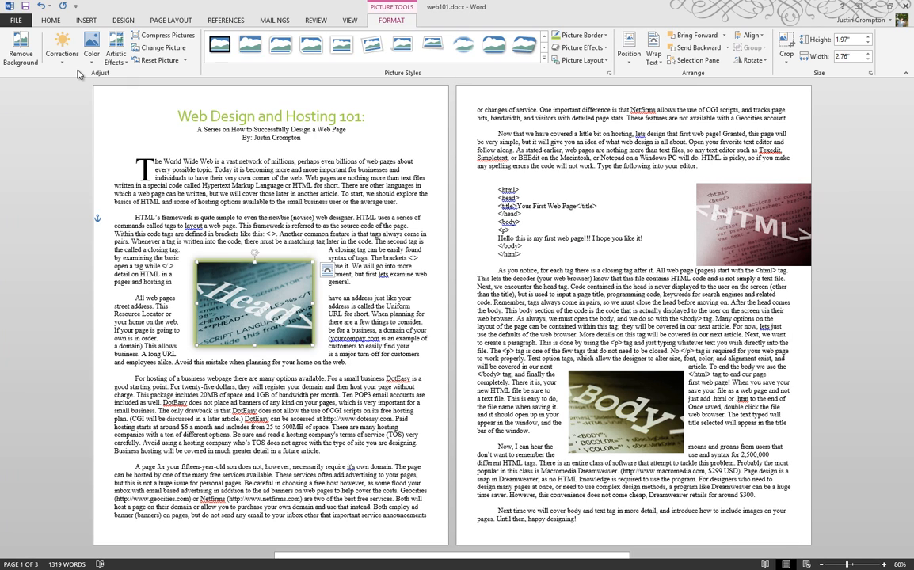
click(185, 61)
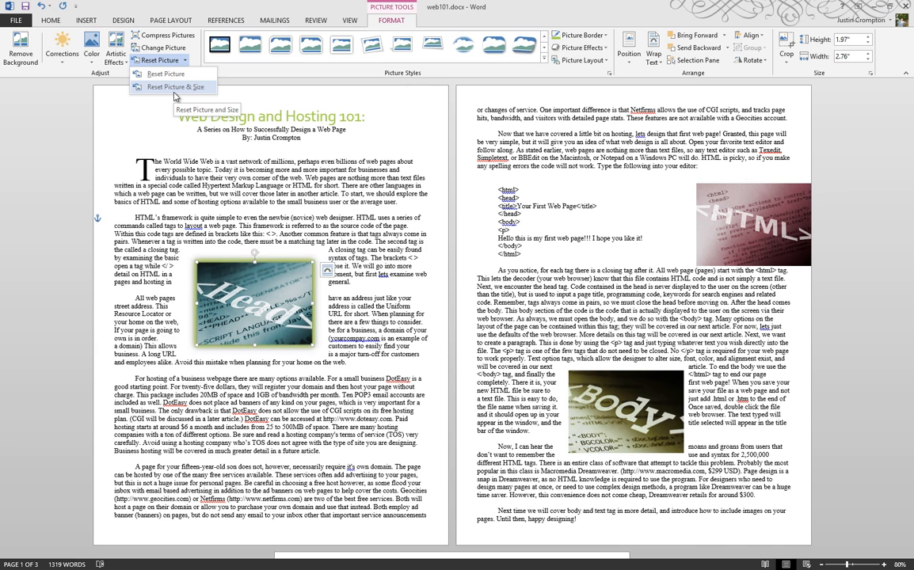
- Try Reset Picture & Size on the Head photo, then undo it to keep the glow
click(174, 87)
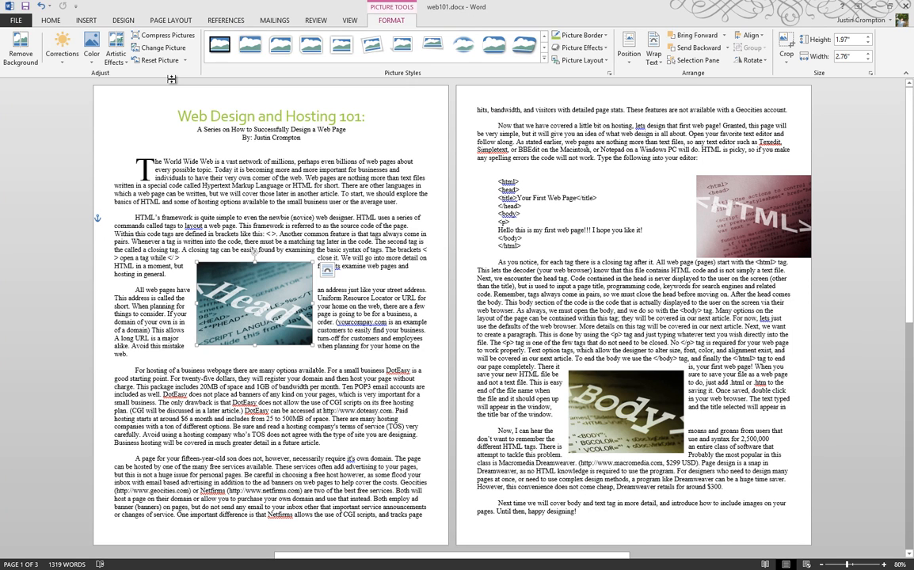
key(ctrl+z)
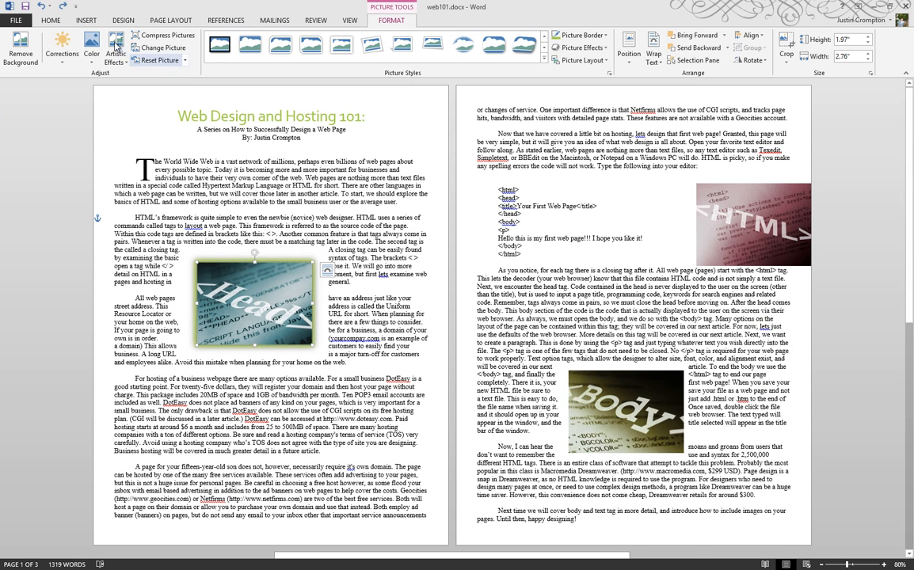
click(68, 68)
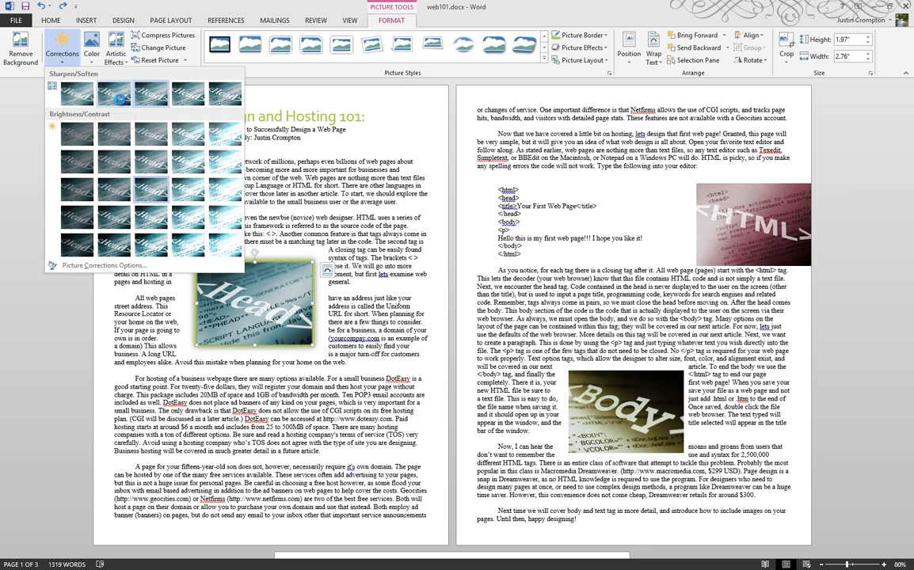
- Recolor the Head photo with Green, Accent color 4 Dark, then reselect the picture
key(Escape)
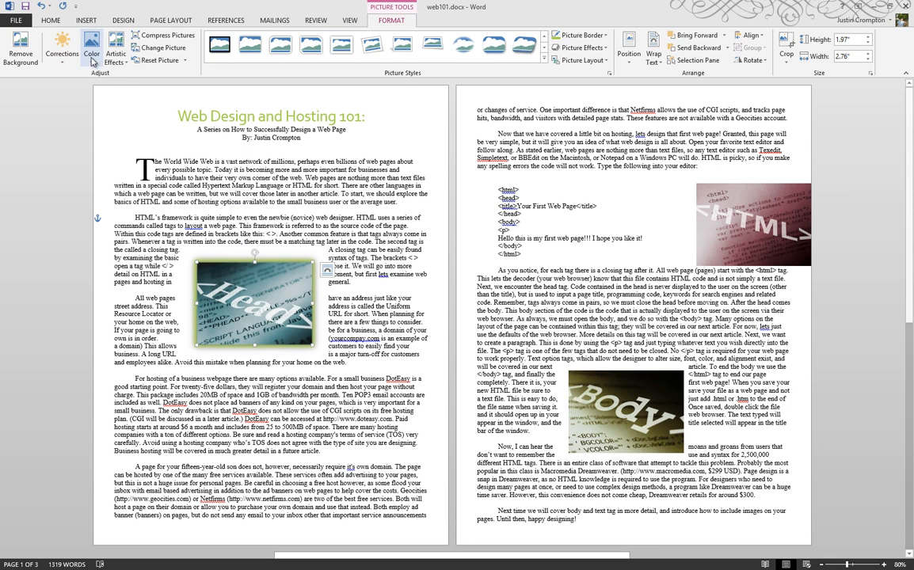
click(92, 49)
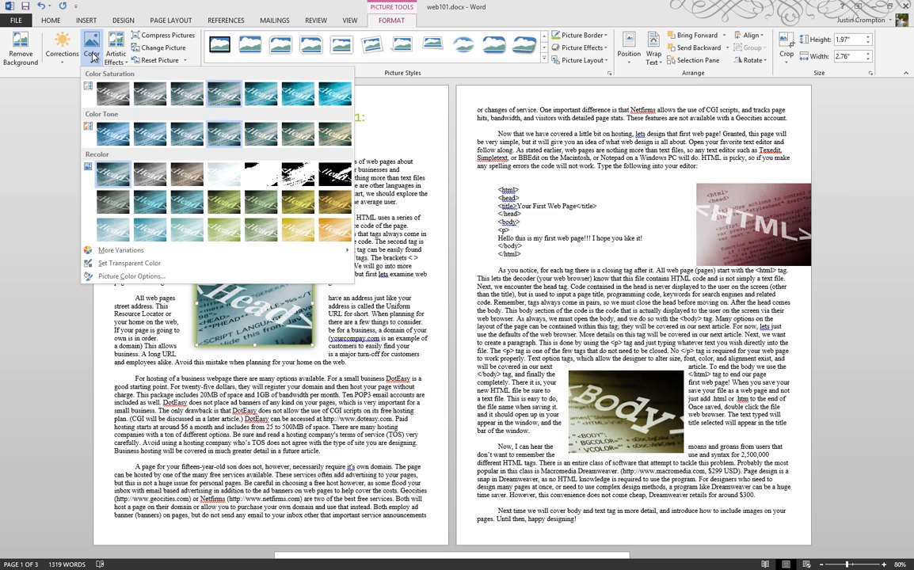
click(265, 218)
click(104, 185)
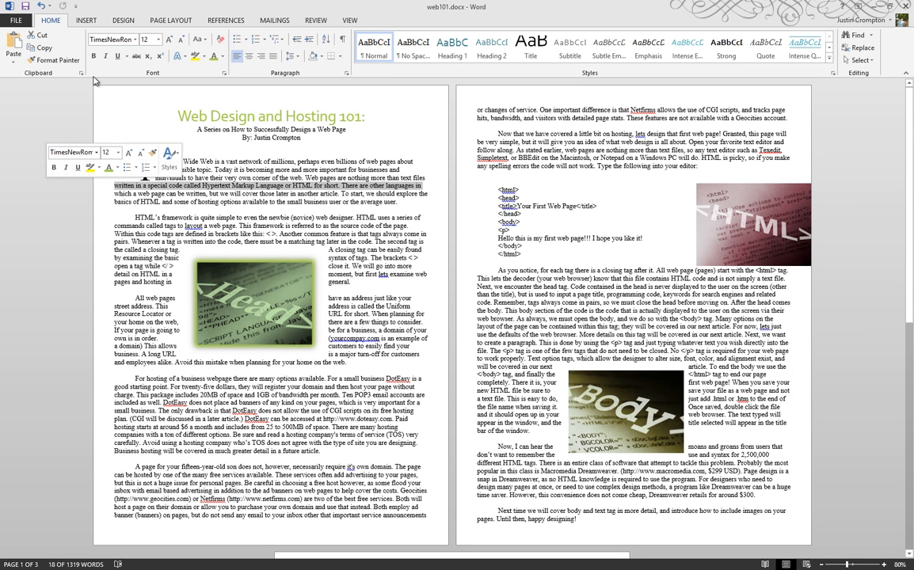
click(198, 264)
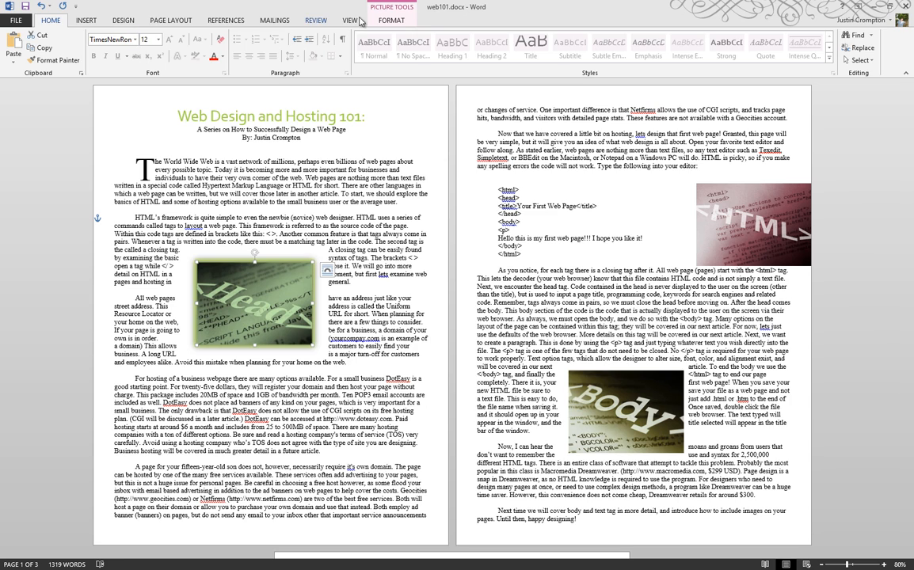
click(389, 19)
click(116, 57)
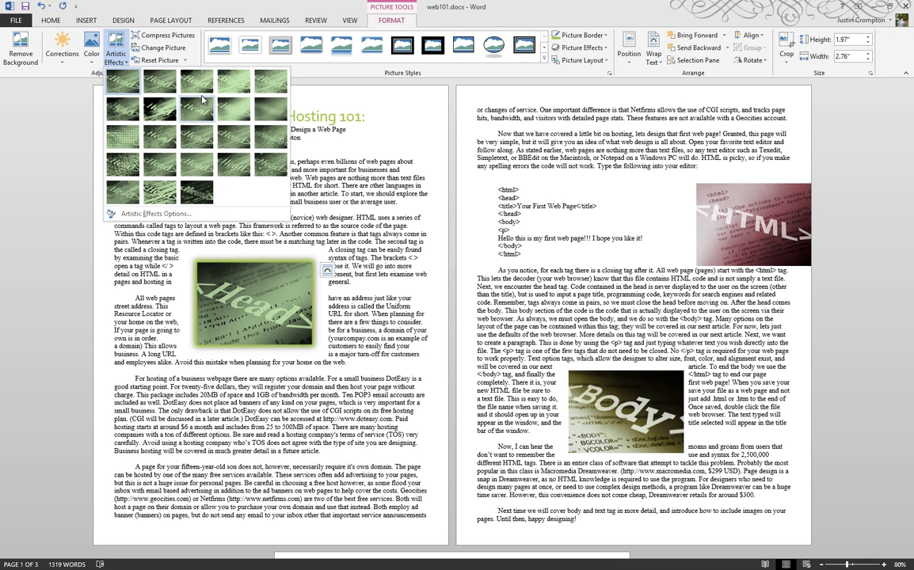
click(56, 150)
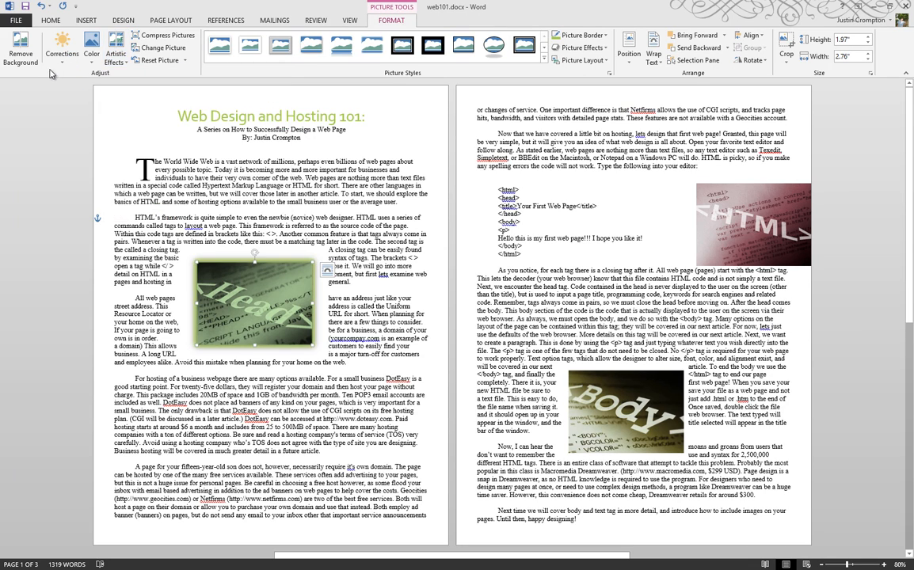
click(61, 49)
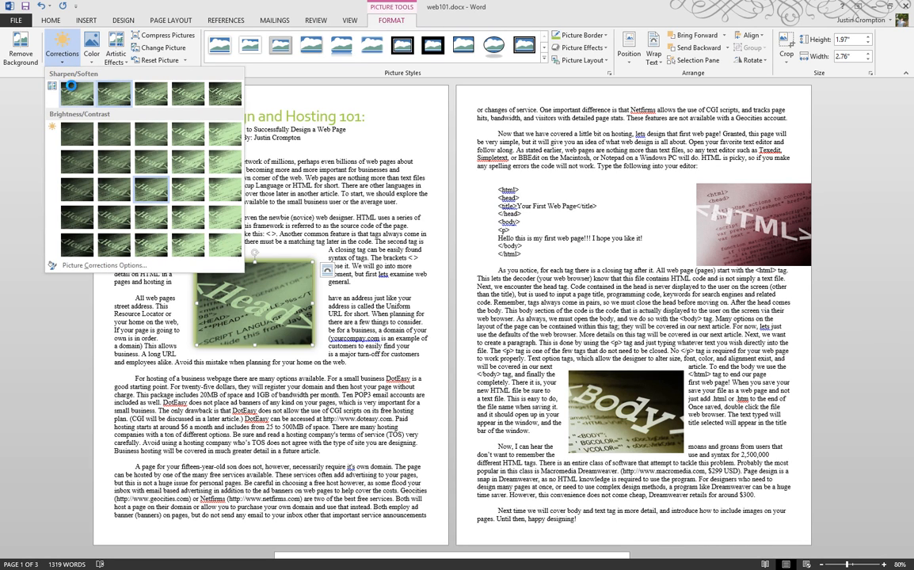
click(25, 124)
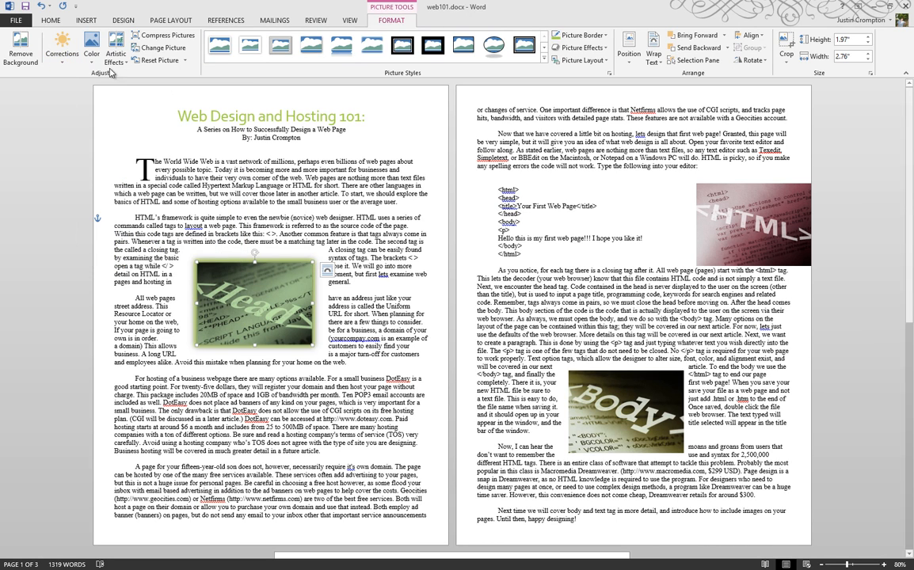
click(116, 52)
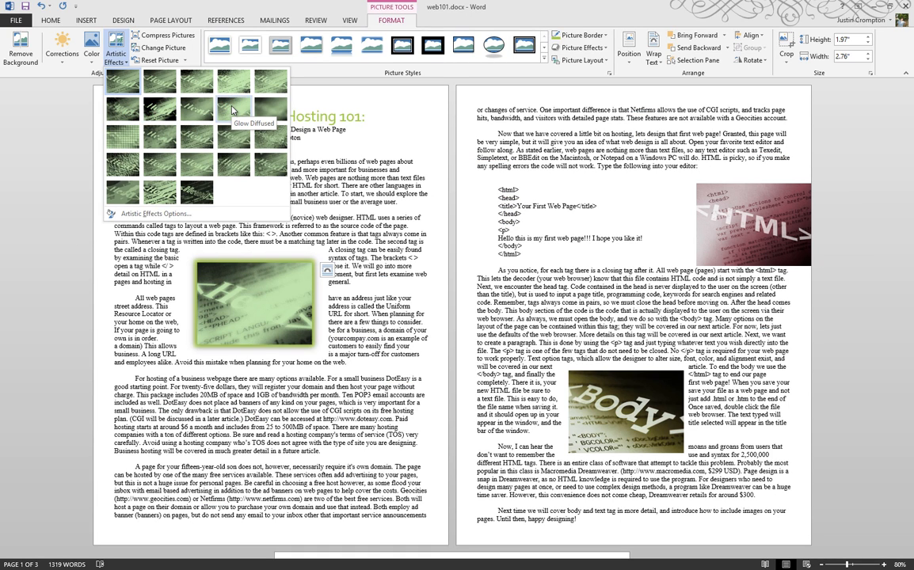
click(32, 168)
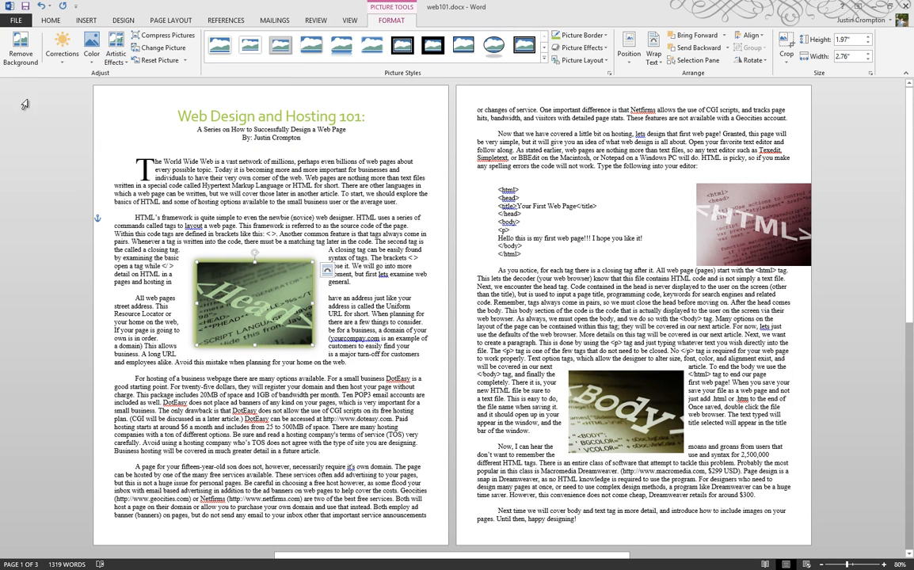
click(21, 55)
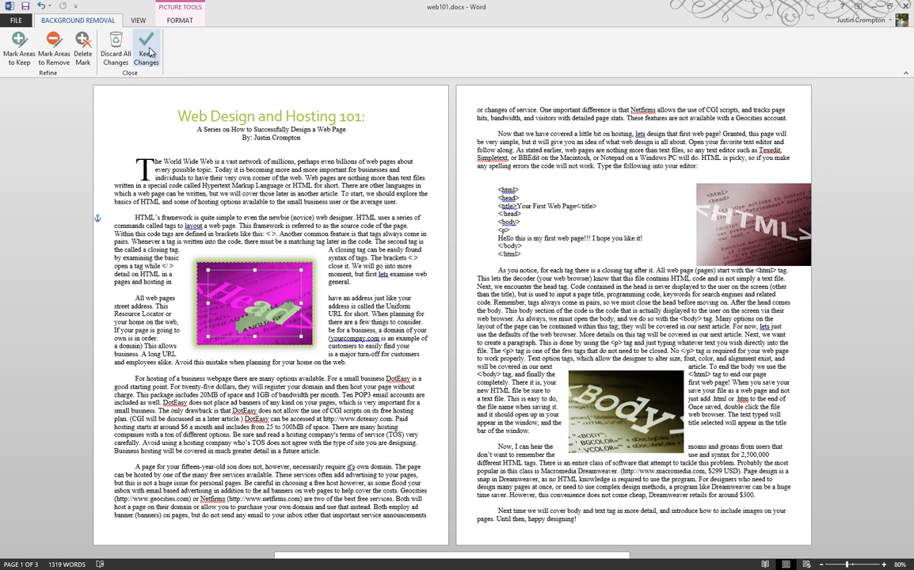
click(115, 52)
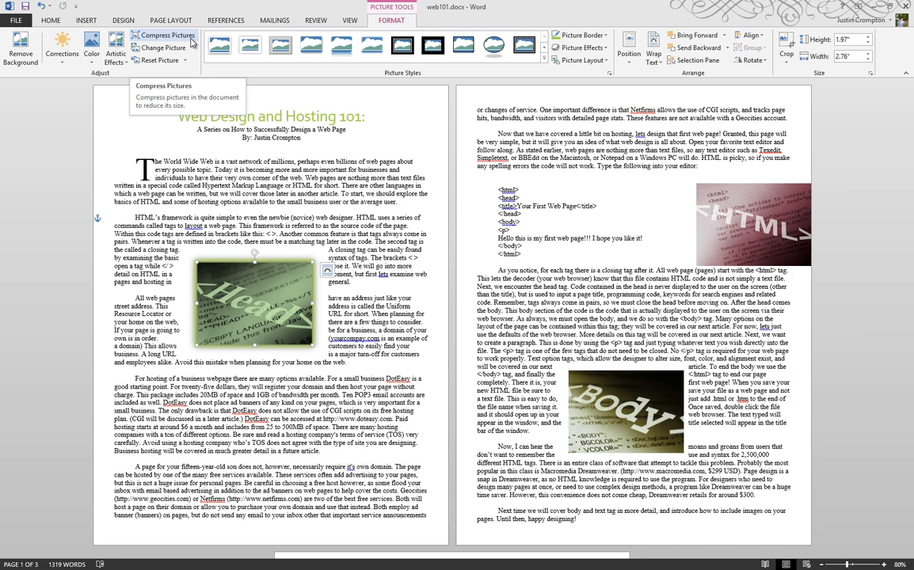
click(190, 39)
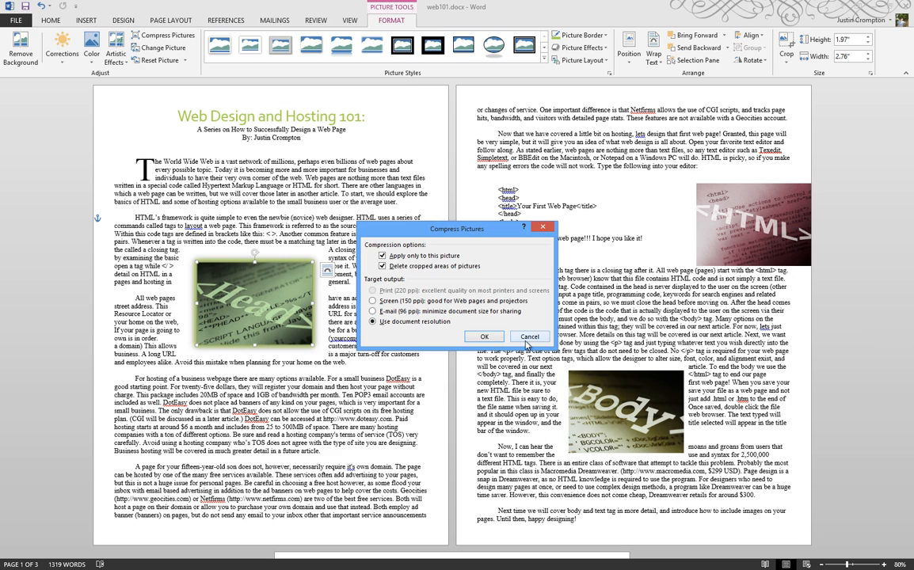
click(484, 336)
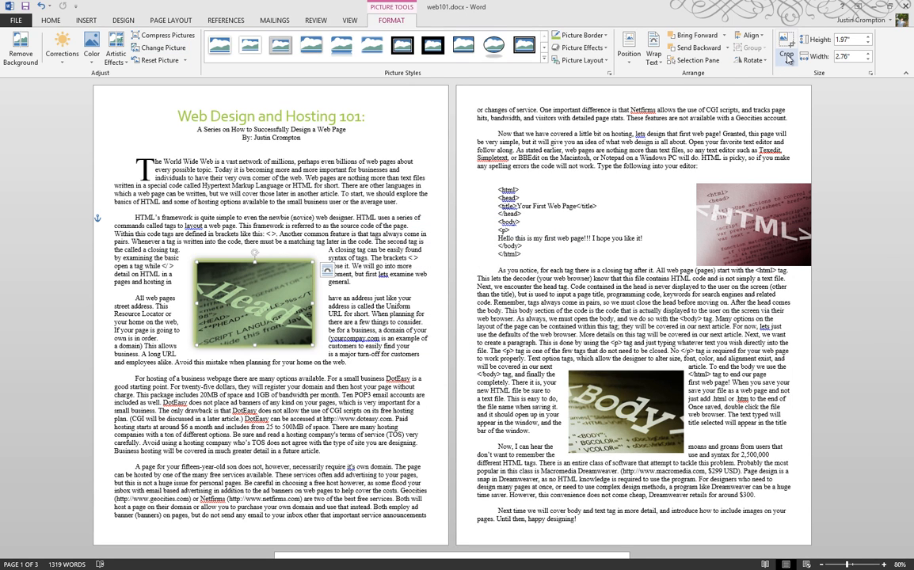
click(787, 58)
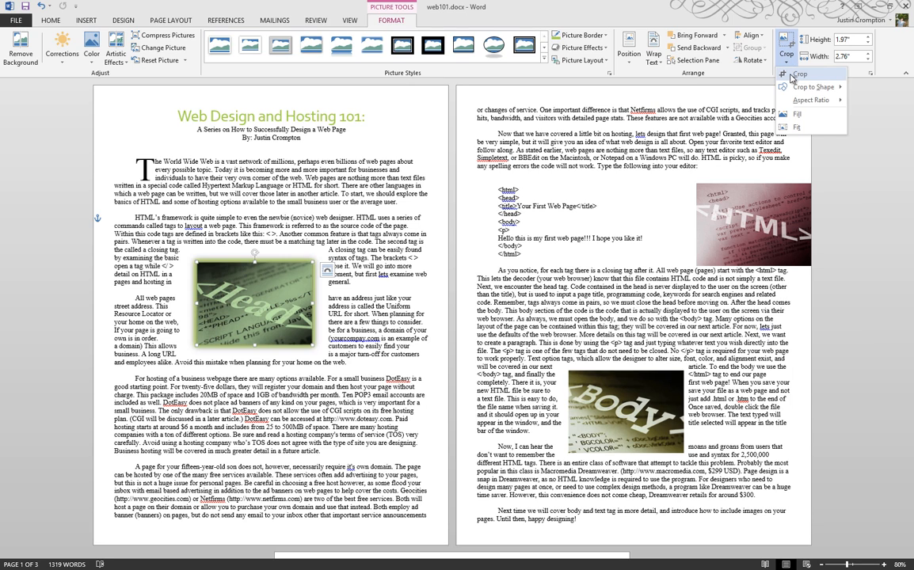
mouse_move(799, 106)
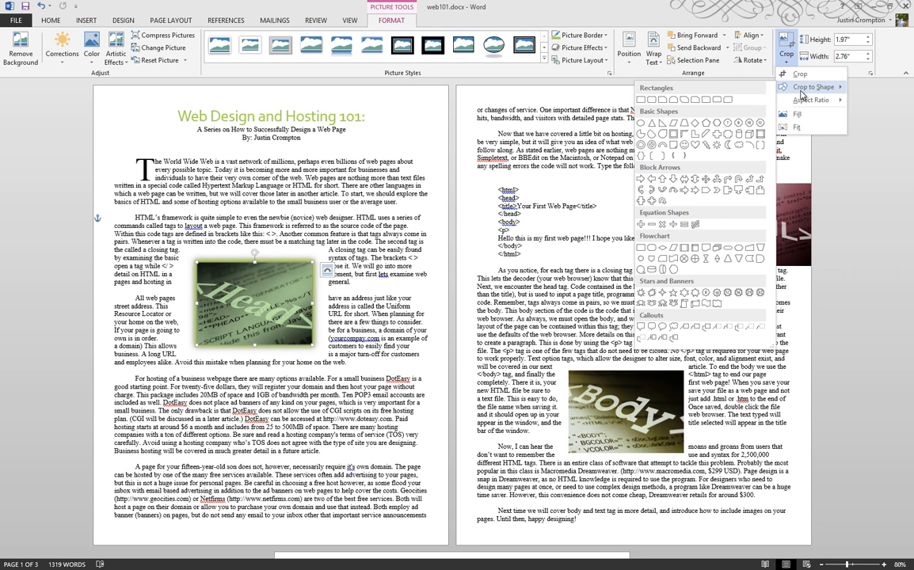
click(658, 203)
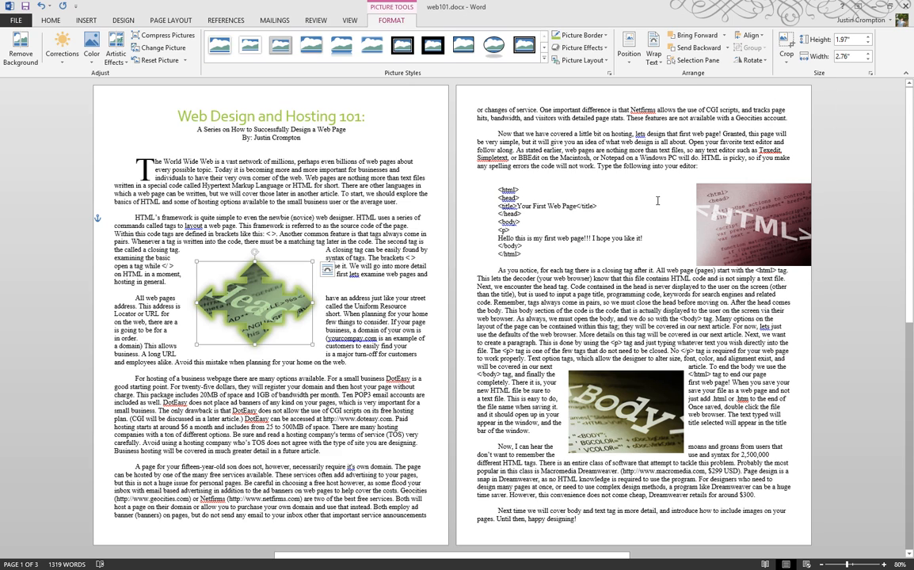
key(ctrl+z)
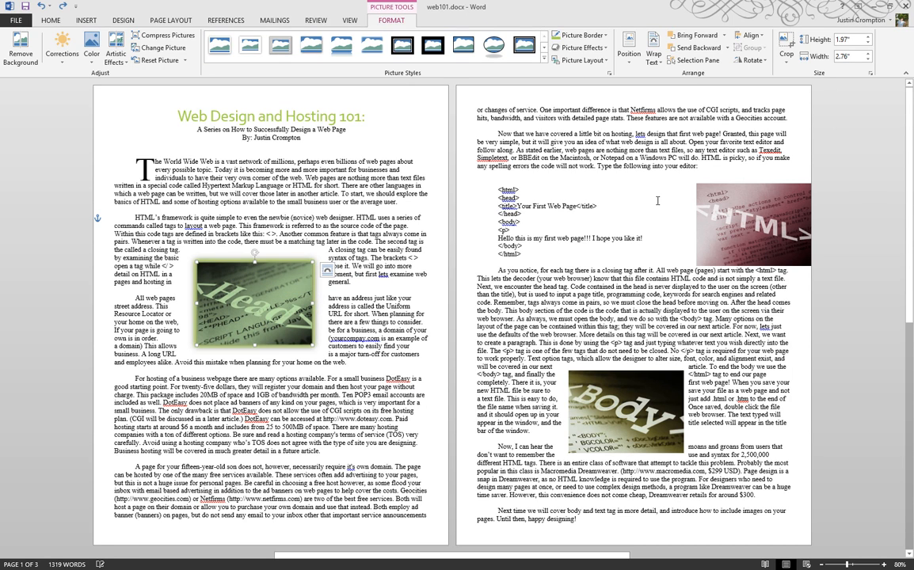
click(65, 323)
click(198, 266)
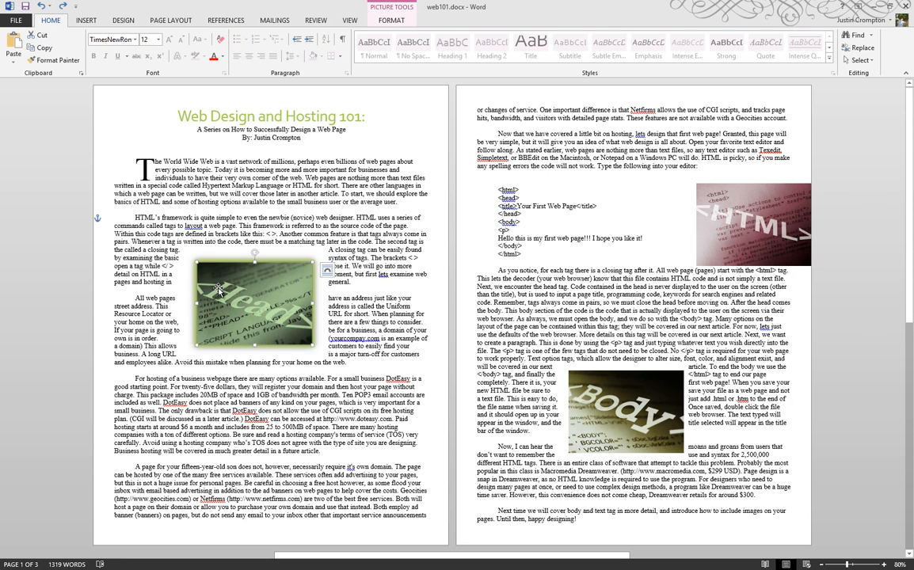
- Apply the Moderate Frame, Black picture style to the HTML picture
click(401, 22)
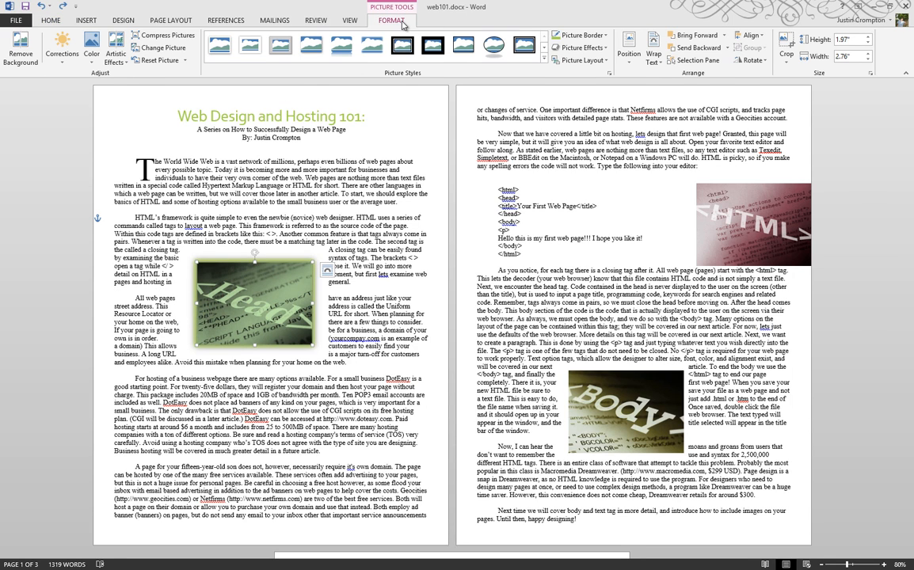
click(744, 224)
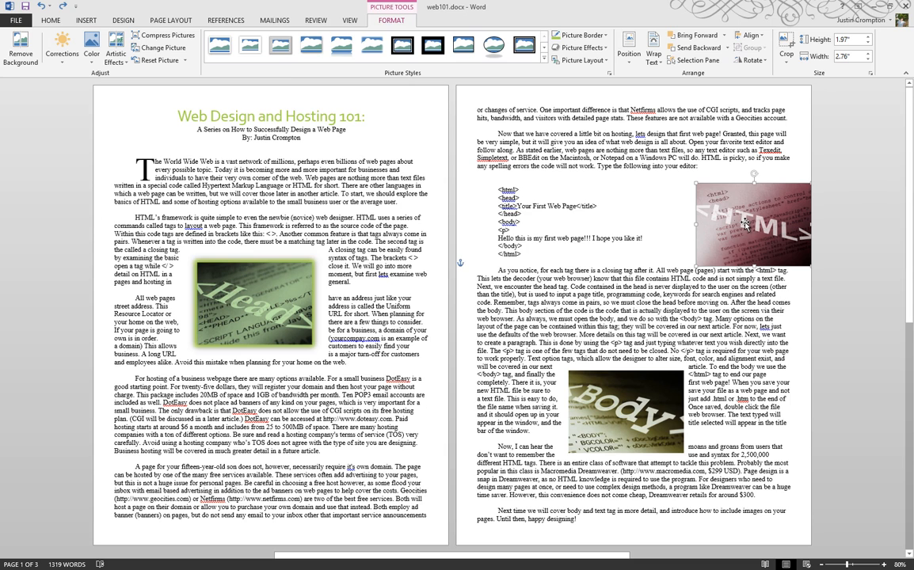
click(544, 58)
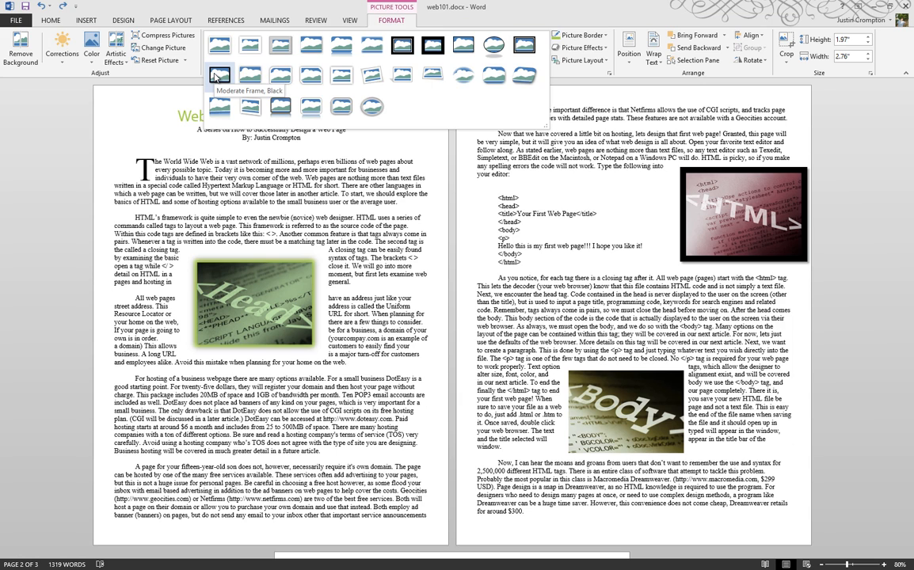
click(215, 77)
- Recolor the HTML picture with Light Green, Accent color 2 Dark
click(111, 61)
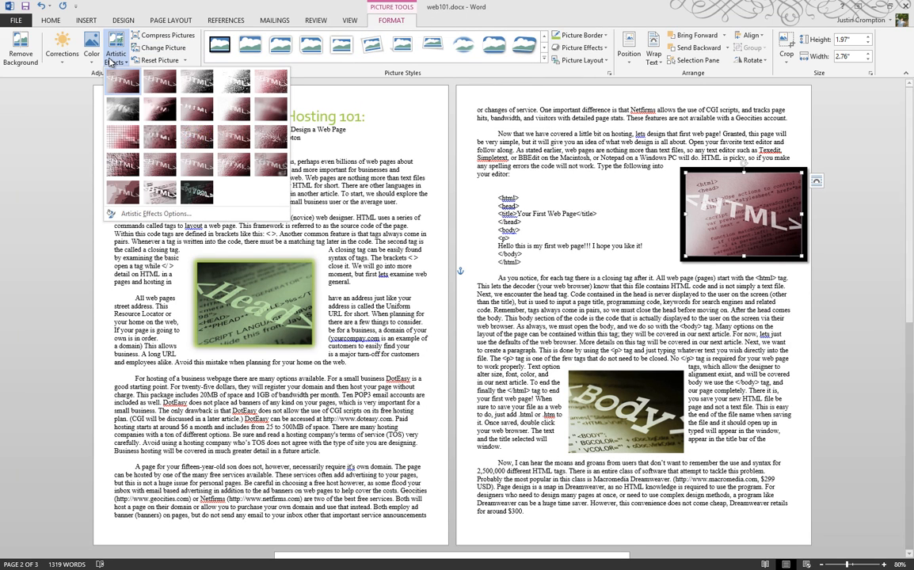
click(50, 57)
click(98, 61)
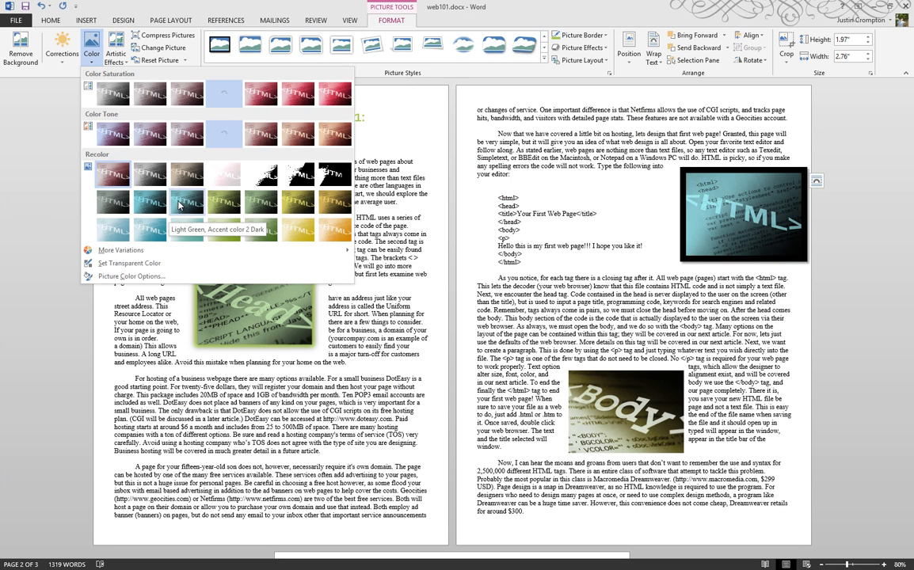
click(179, 205)
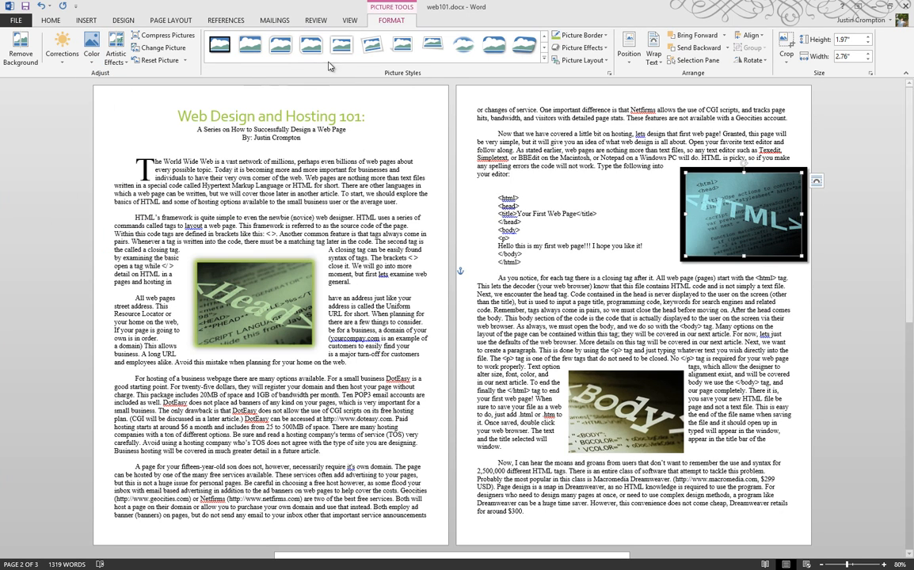
- Add a Light Green 18 pt glow to the HTML picture
click(588, 38)
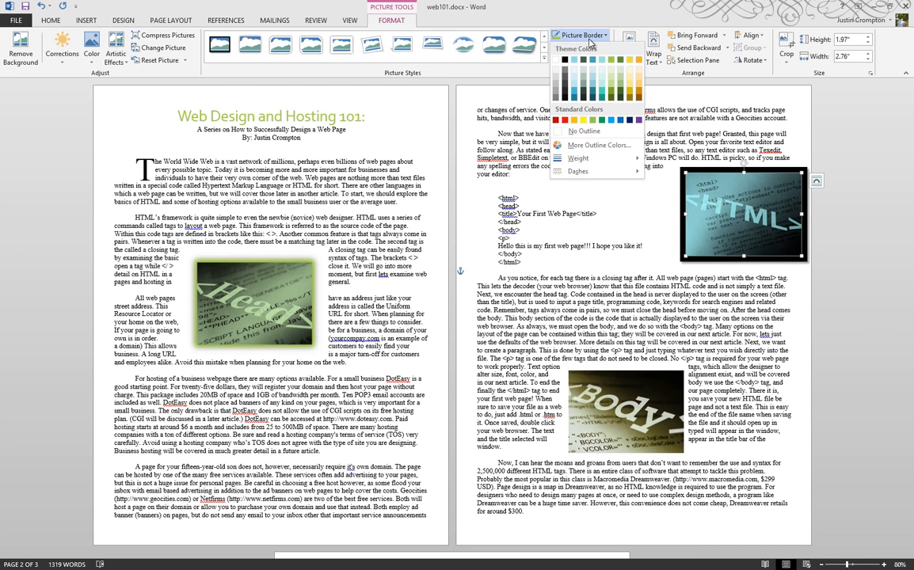
click(588, 42)
click(583, 48)
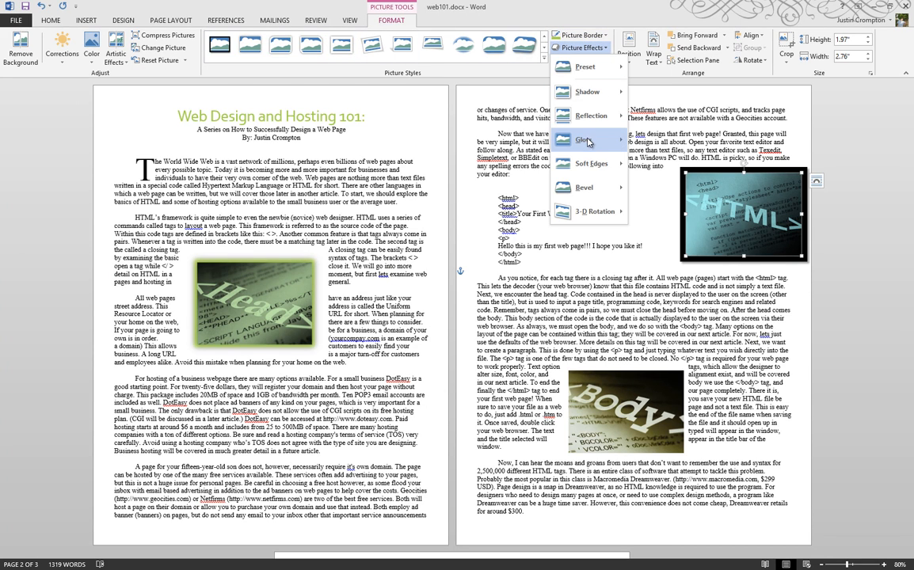
mouse_move(587, 140)
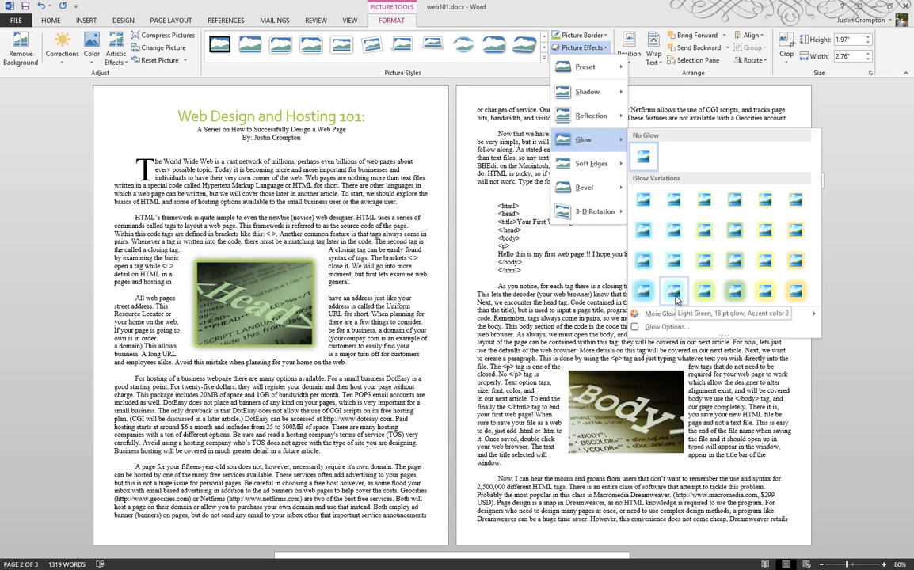
click(676, 299)
key(Escape)
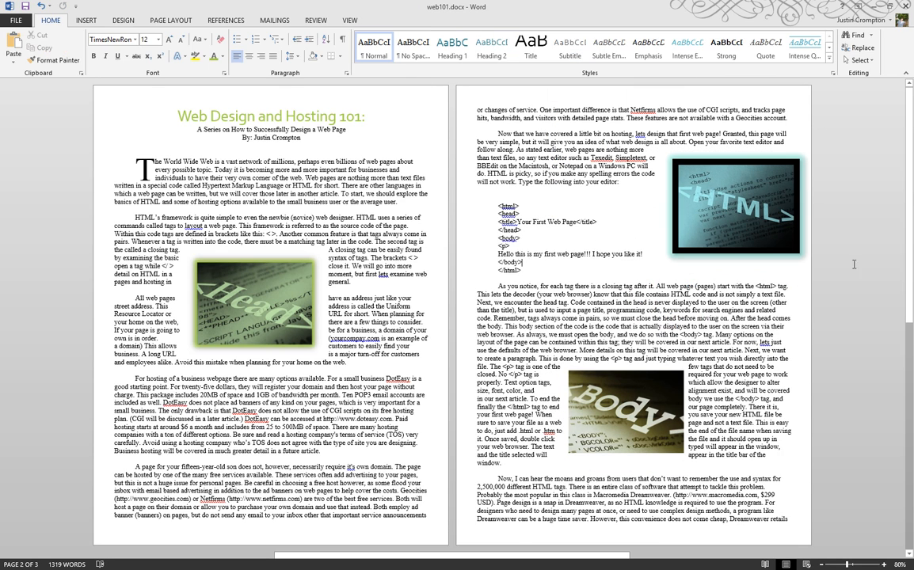
click(643, 374)
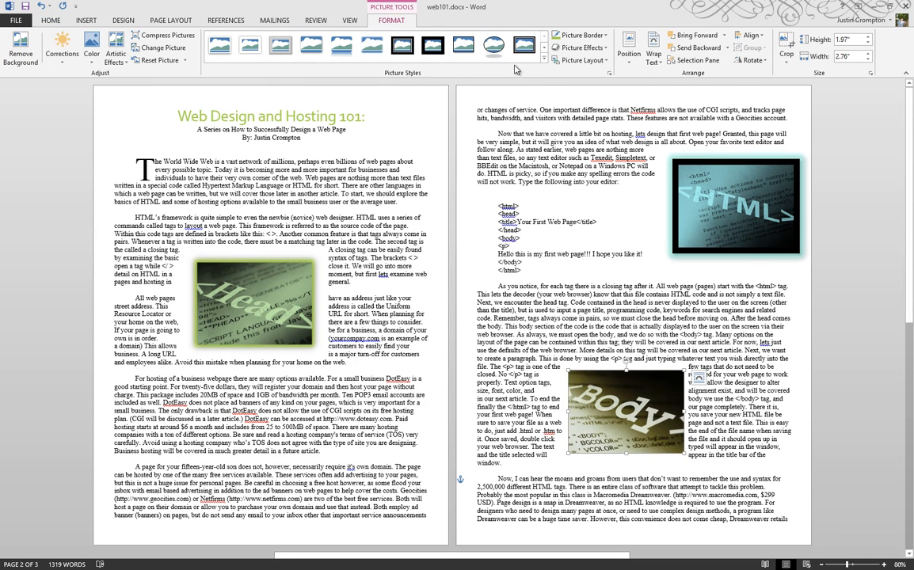
- Give the Body picture the Metal Frame style and a 7200 K color temperature
click(545, 61)
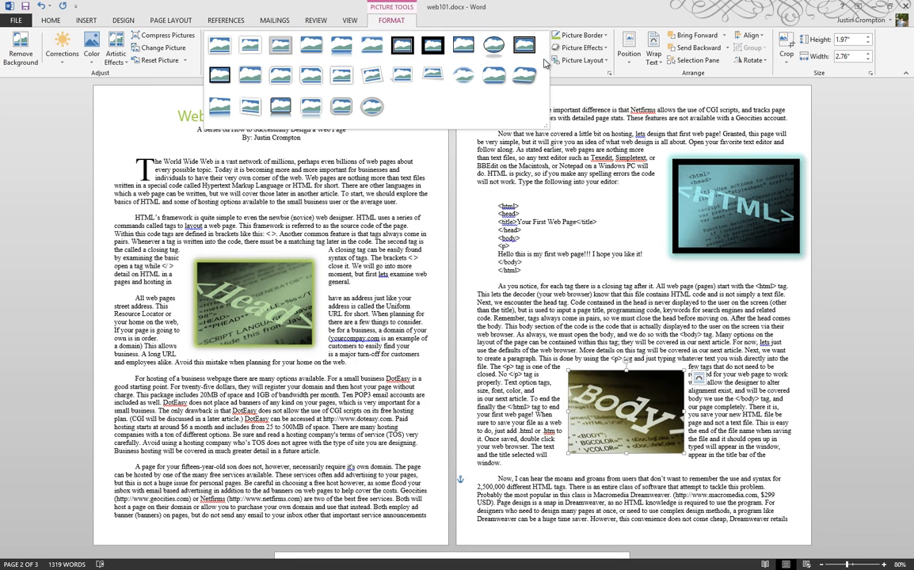
click(290, 53)
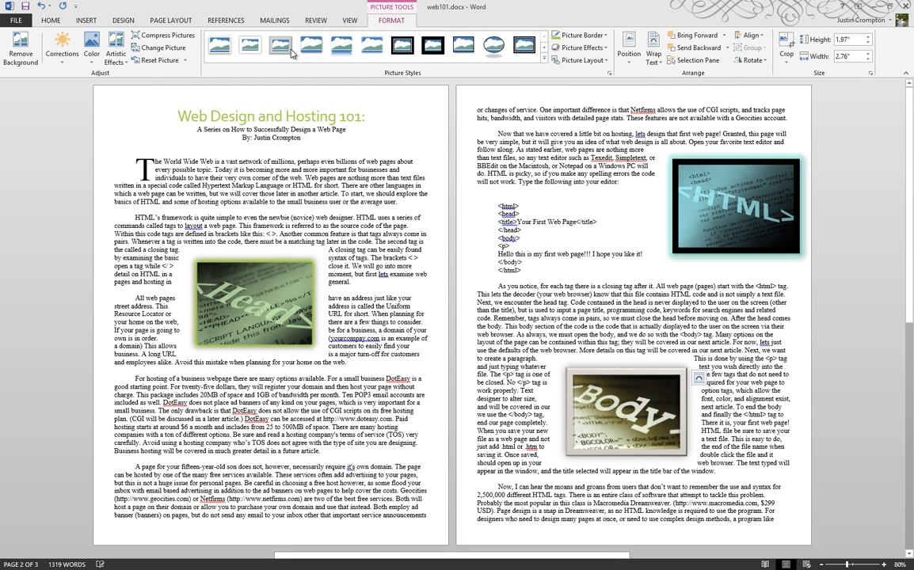
click(92, 53)
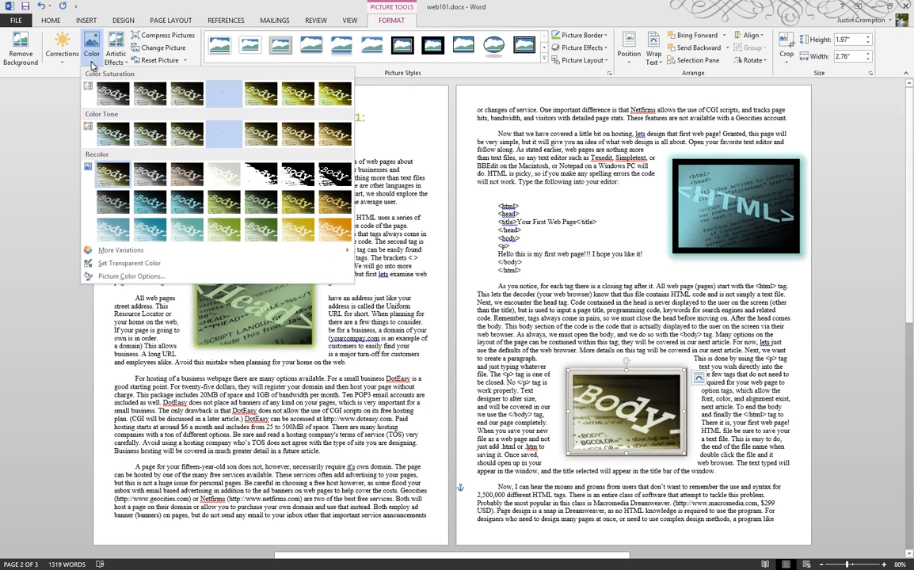
click(267, 136)
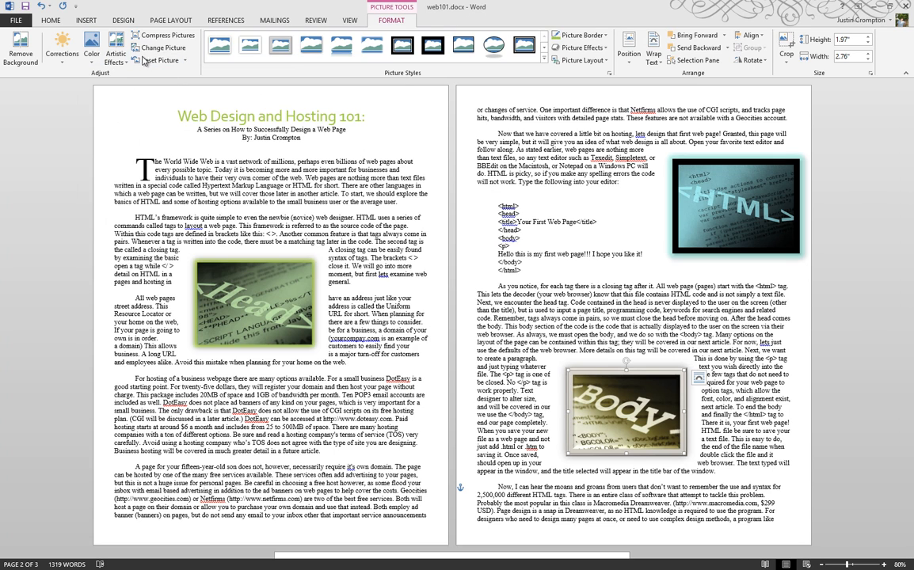
- Close Artistic Effects without applying one and deselect the Body picture
click(116, 51)
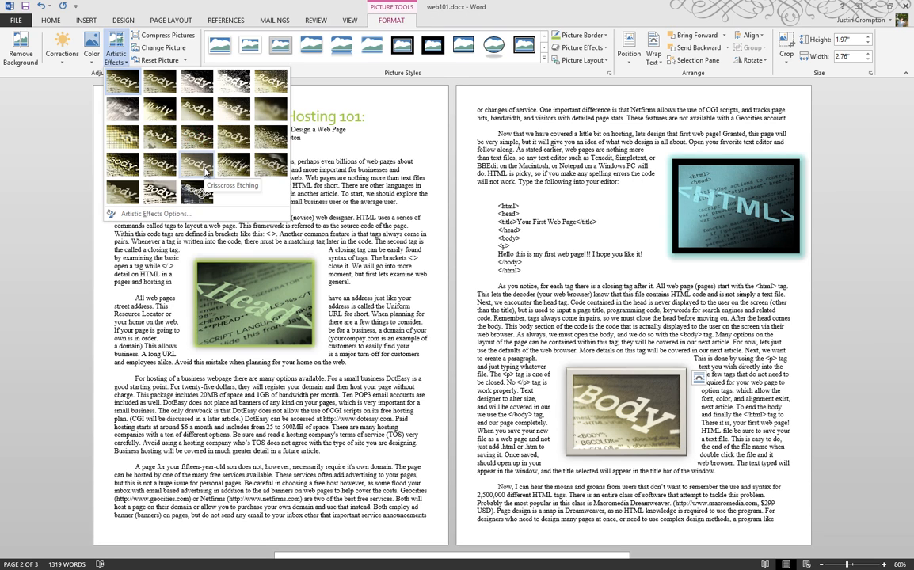
click(91, 281)
click(91, 279)
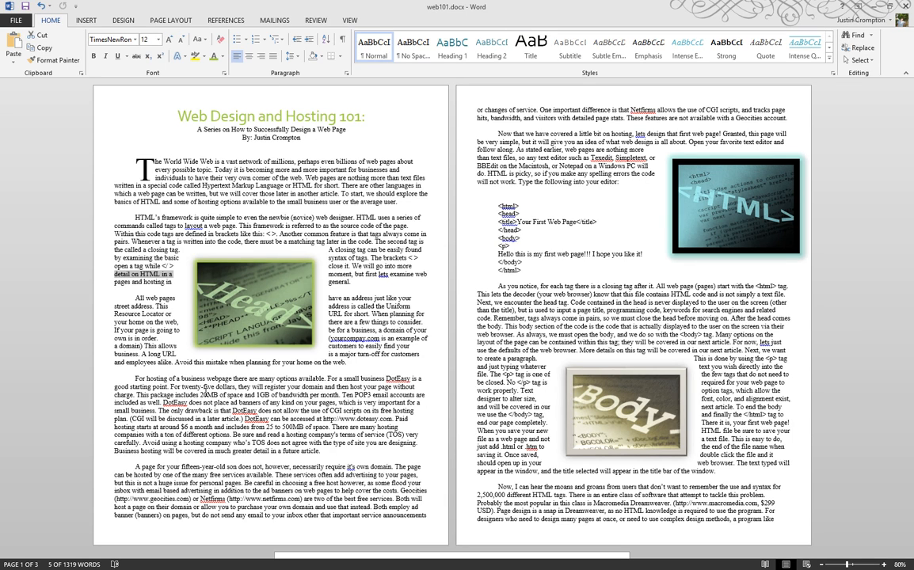
scroll(204, 394, down, 10)
scroll(204, 391, up, 5)
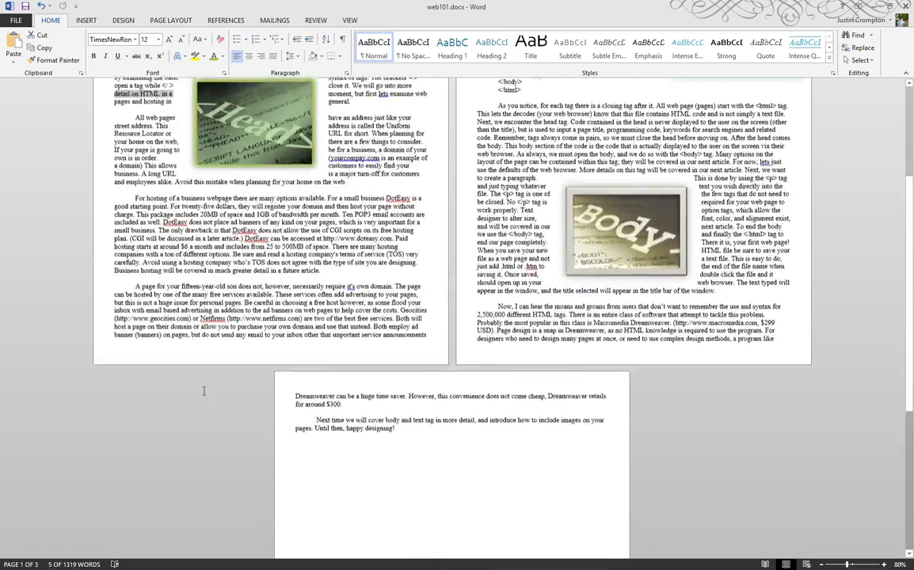
scroll(204, 390, up, 4)
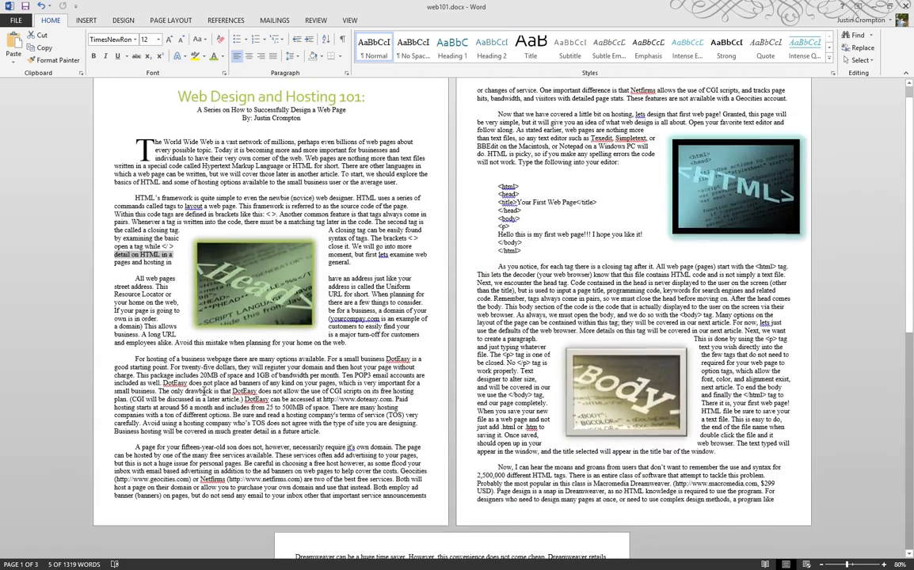